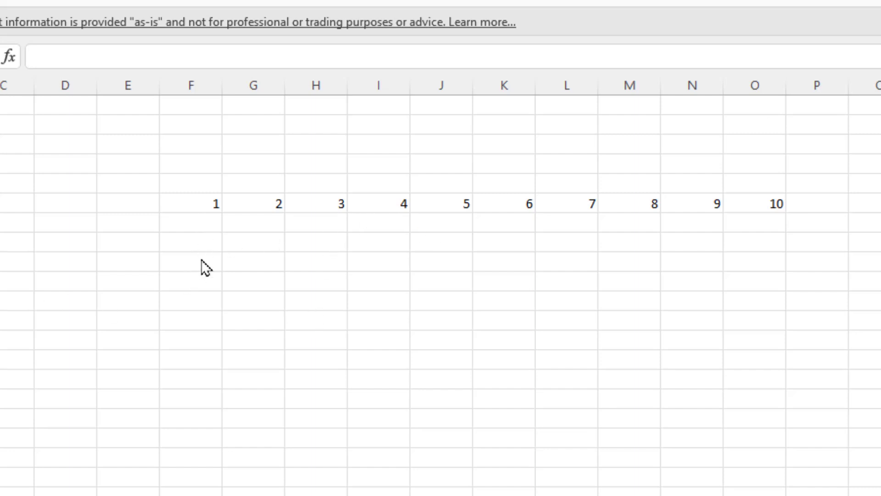
- Enter the relative reference =F6 in cell F7 and fill it down column F
click(195, 225)
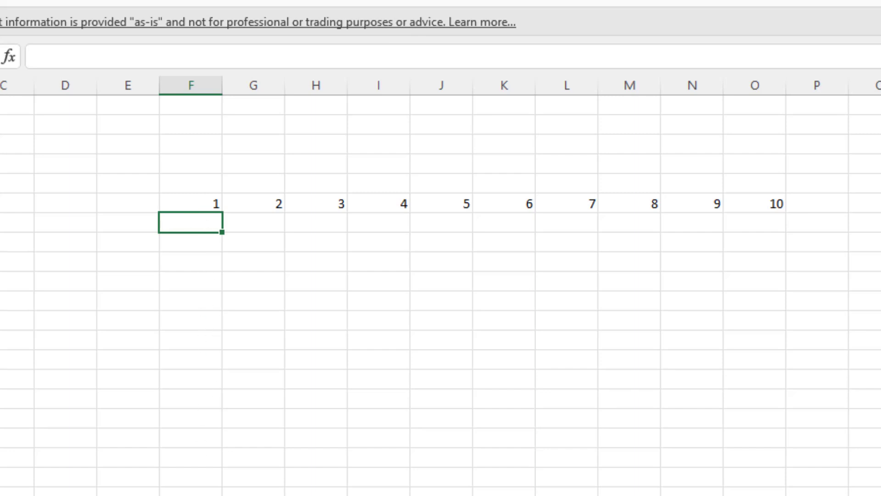
text(=)
click(183, 204)
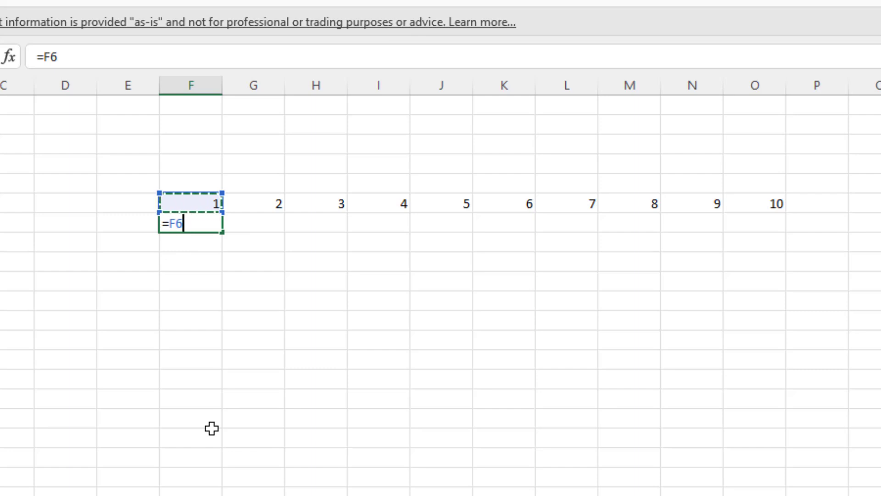
key(Return)
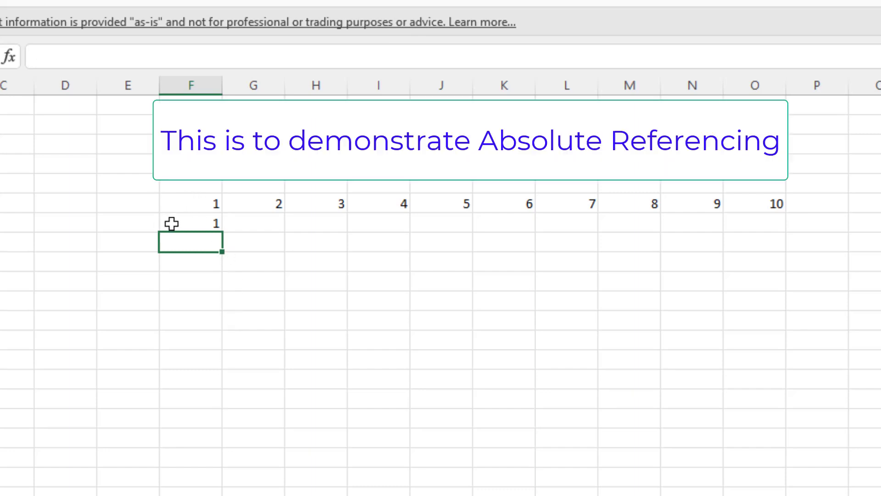
click(196, 222)
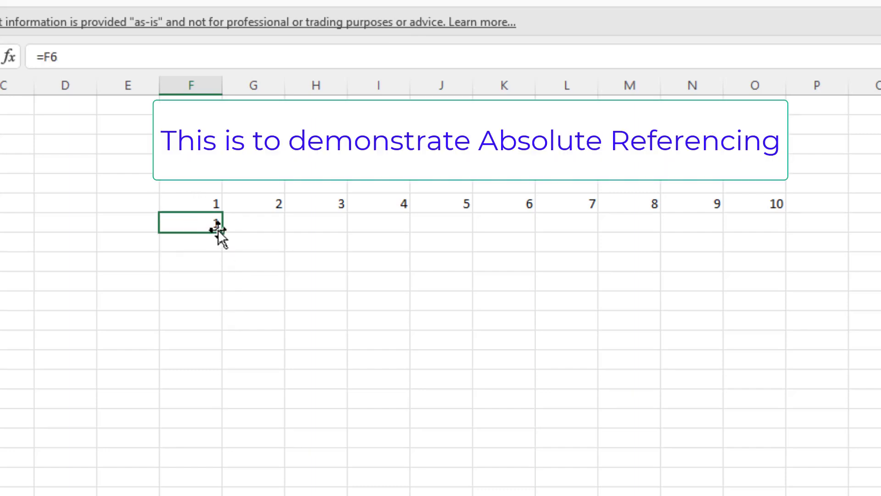
drag(222, 232, 222, 491)
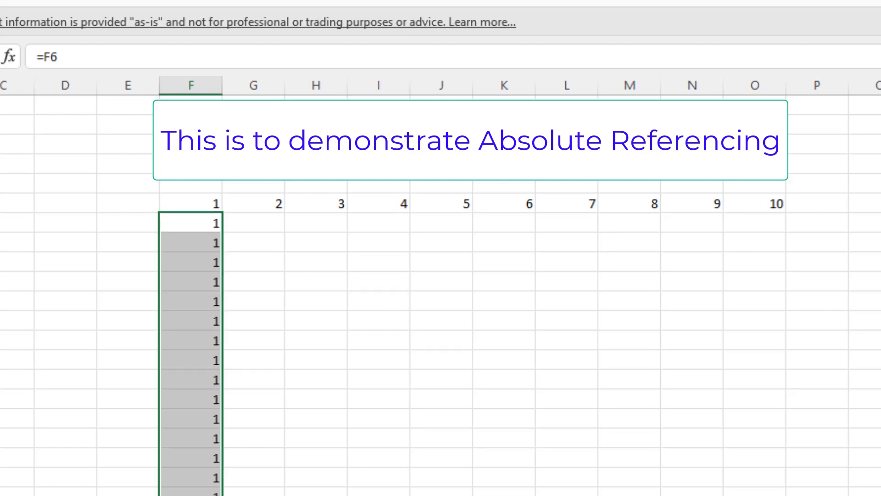
- Inspect the formulas in F7 and F15 to compare which cells their relative references point to
click(197, 225)
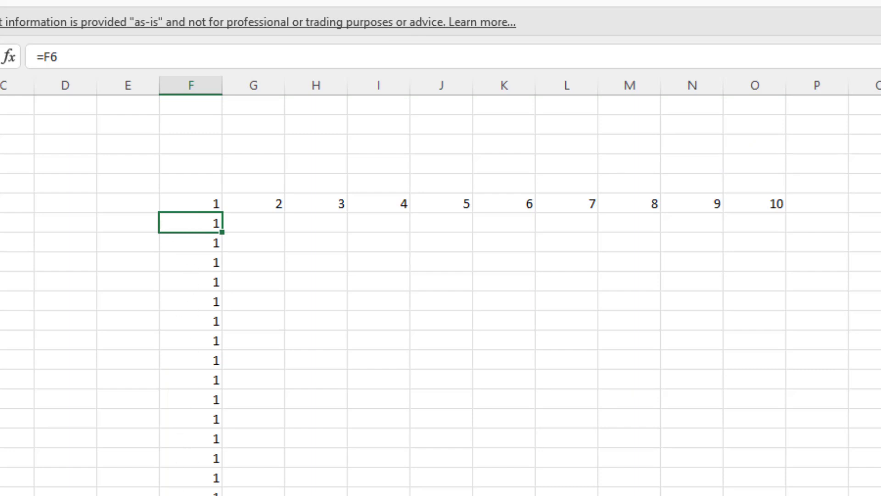
key(F2)
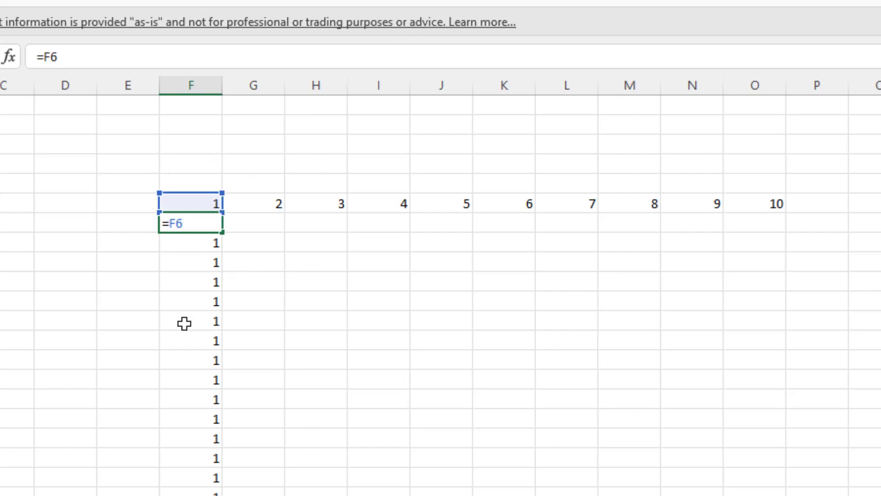
key(Return)
key(Down)
key(Down)
key(Down)
key(Down)
key(Down)
key(Down)
key(Down)
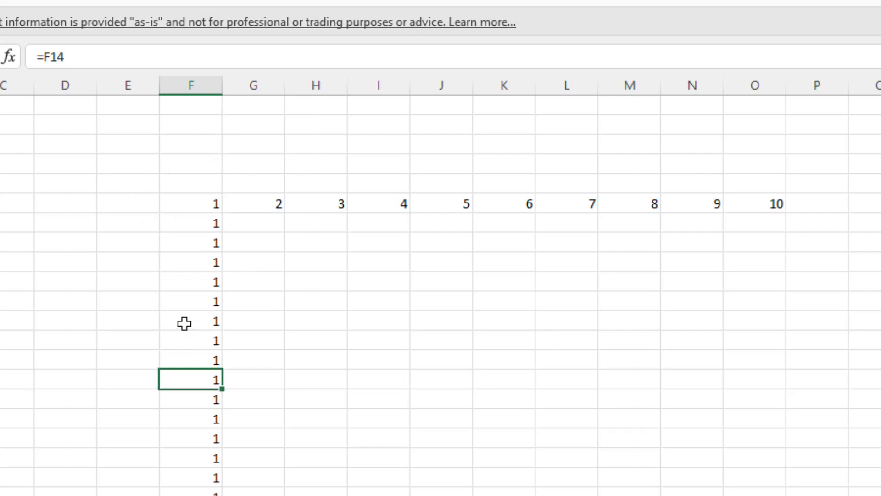
key(F2)
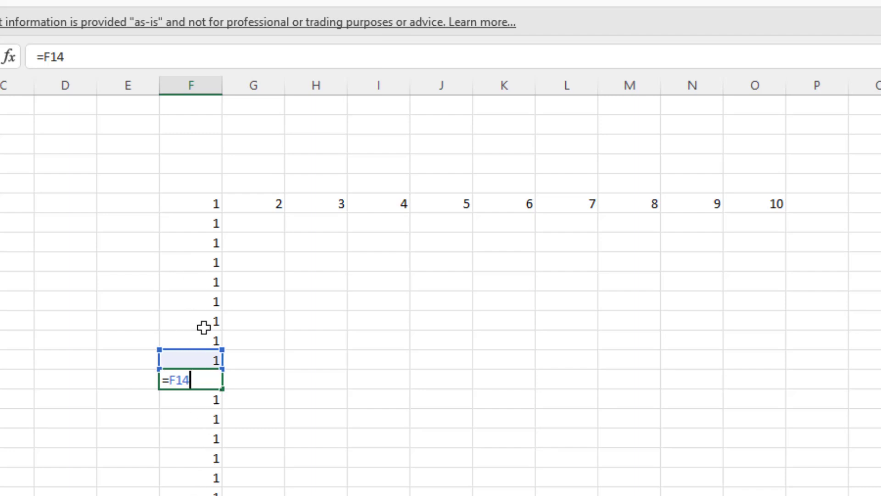
- Check the references in F7 and F8, and step through column F from F6 to F9
click(195, 225)
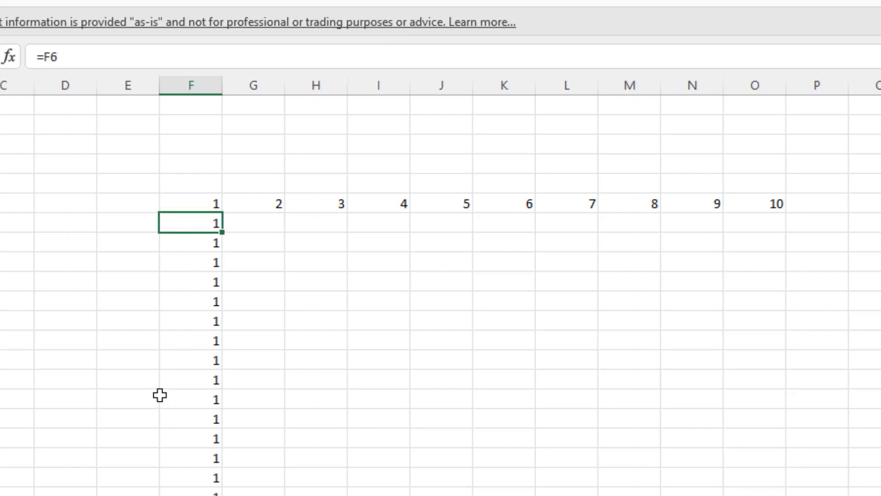
key(F2)
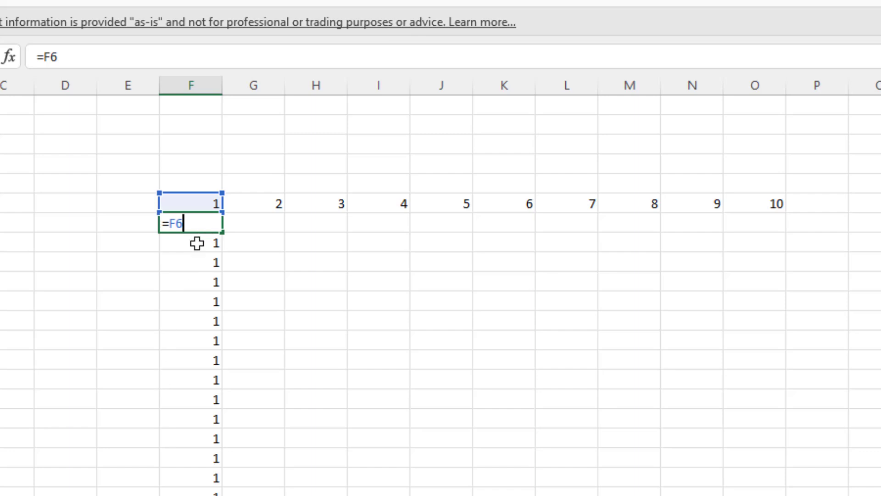
key(Return)
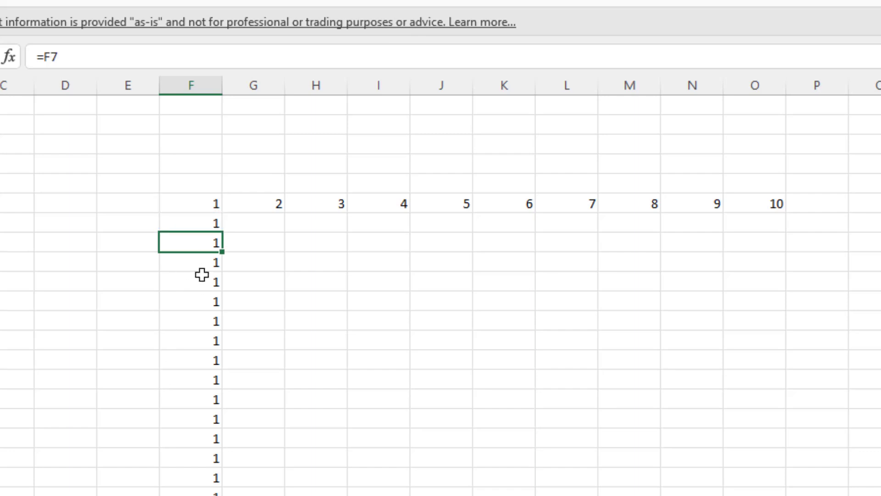
key(F2)
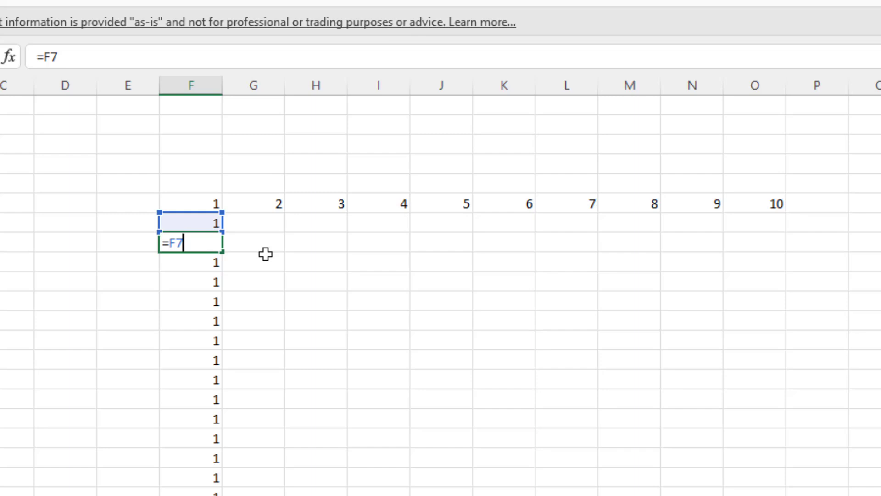
key(Return)
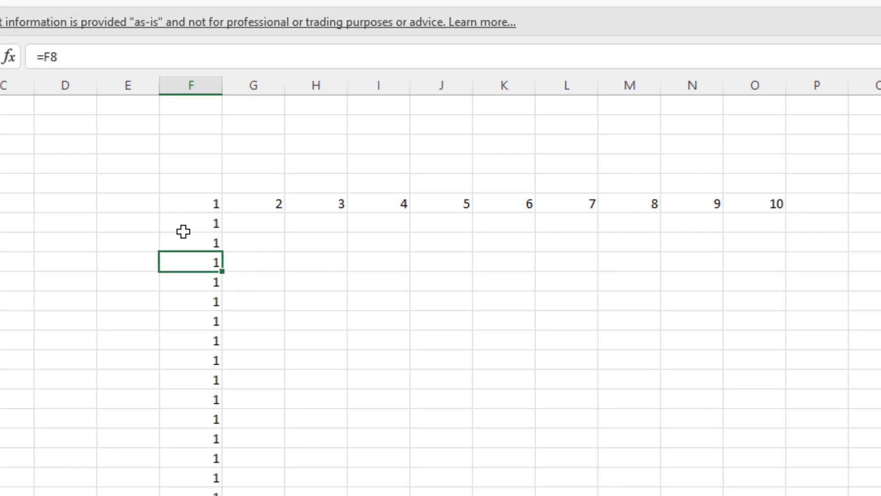
click(195, 205)
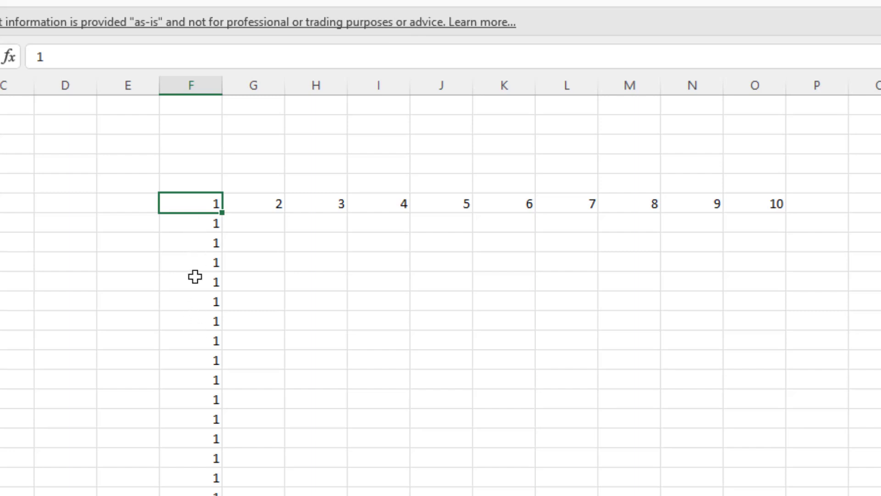
key(Down)
key(Down)
key(Down)
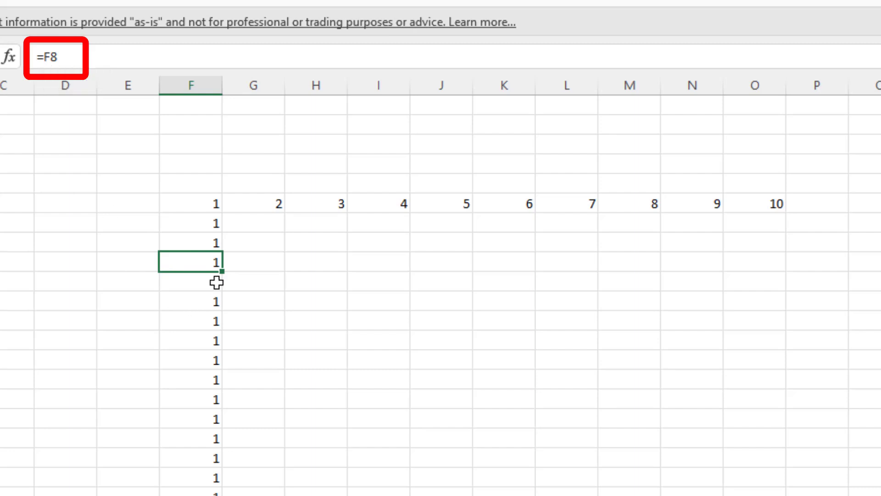
- Fill the formula from F9 into G9 and inspect the copied reference against the original
drag(226, 275, 267, 260)
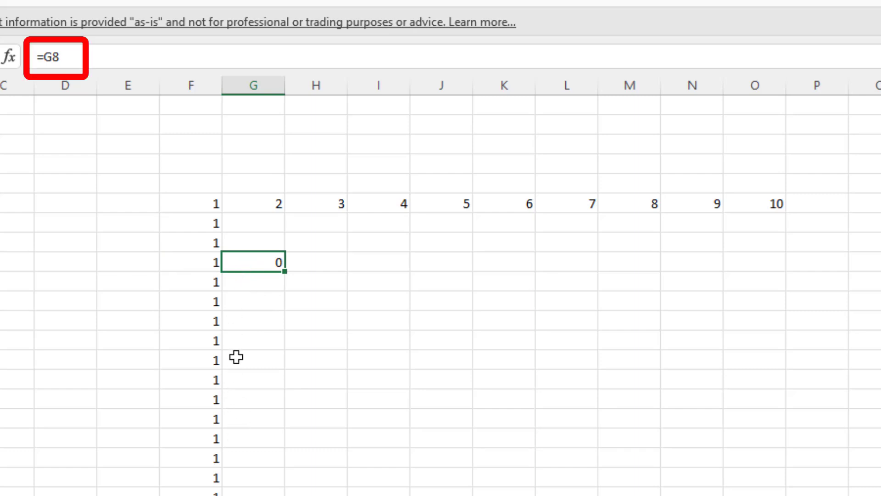
key(F2)
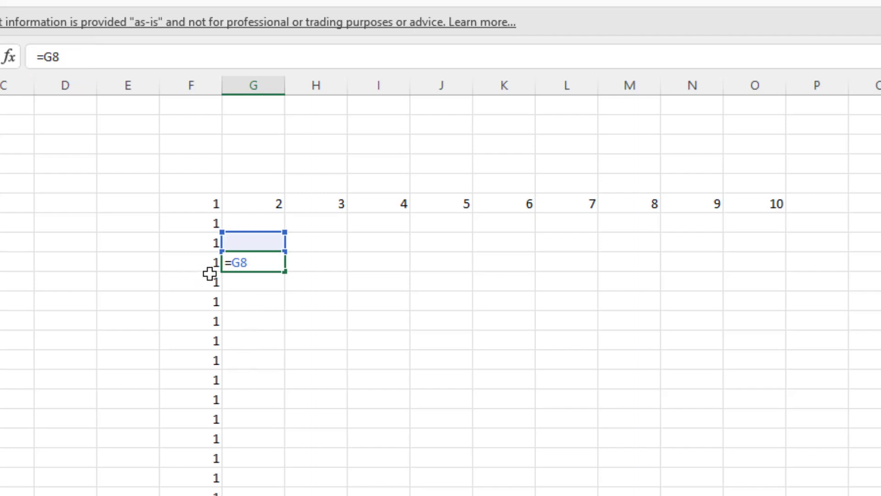
key(shift+Tab)
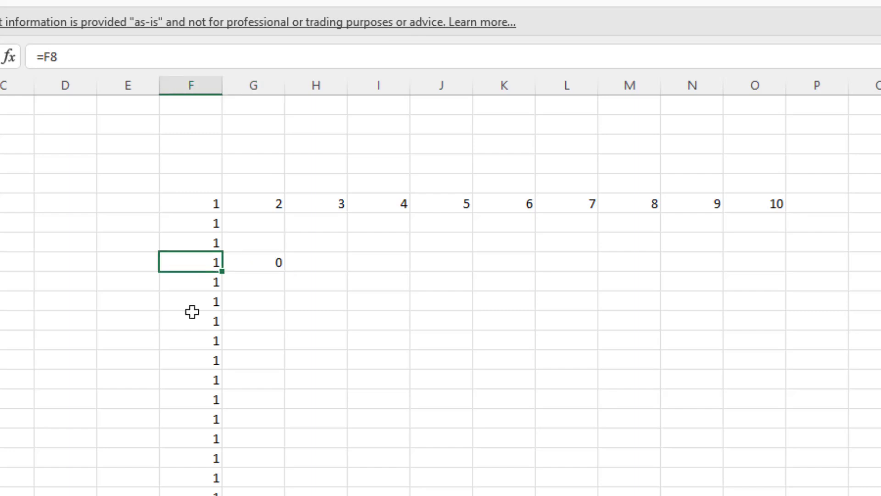
- Fill the formula in G9 across row 9 to O9 and inspect the reference in H9
click(266, 259)
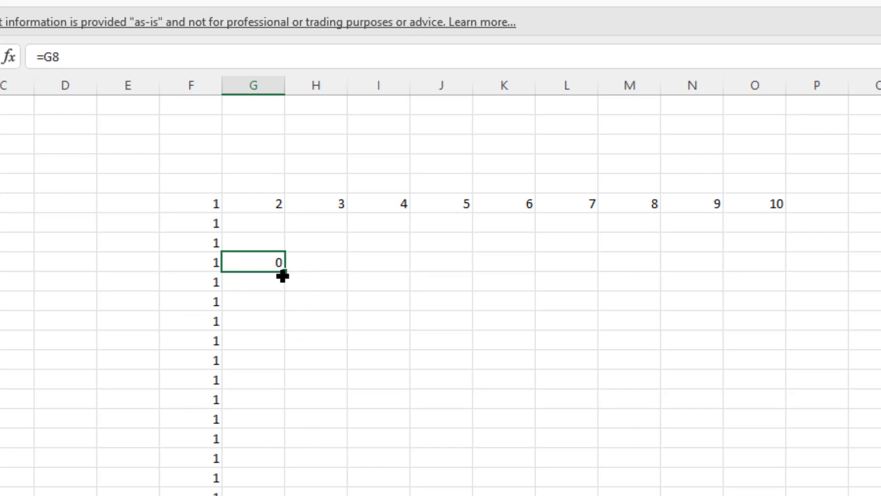
drag(285, 272, 762, 263)
click(266, 266)
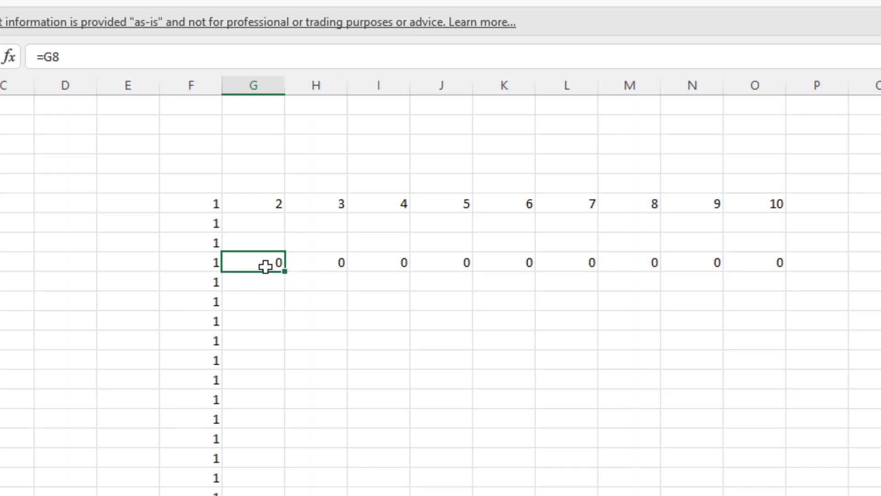
double_click(313, 266)
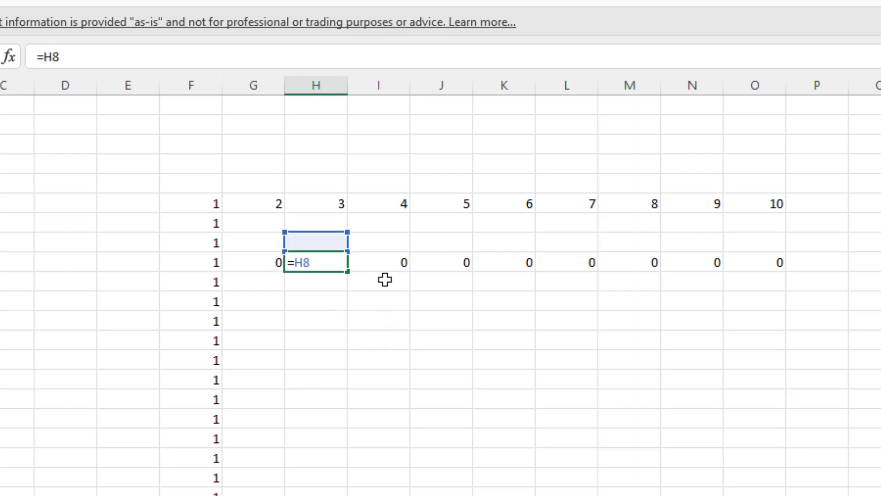
key(Return)
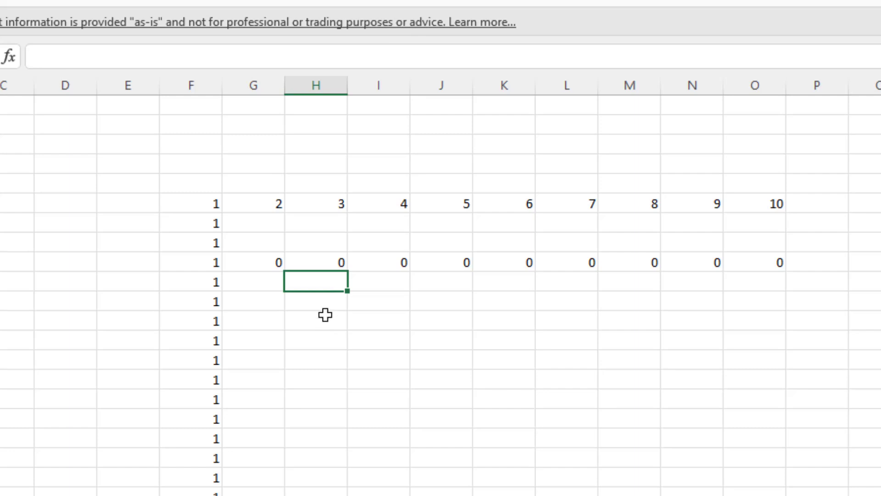
- Compare the formula in H9 with the source numbers in G6 through J6
click(332, 262)
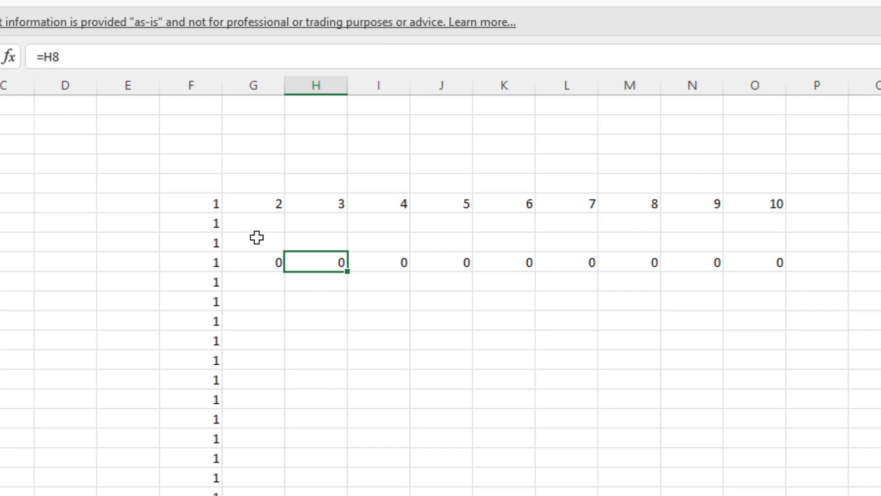
click(261, 206)
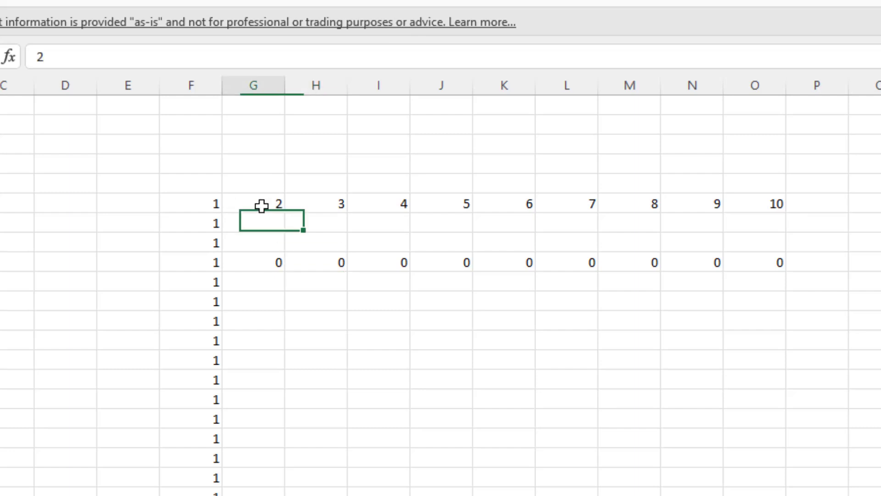
click(339, 202)
click(379, 203)
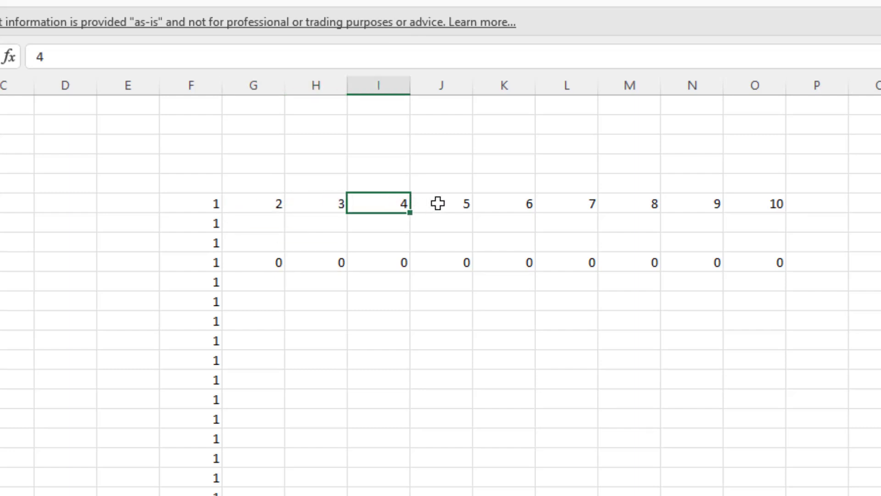
click(437, 202)
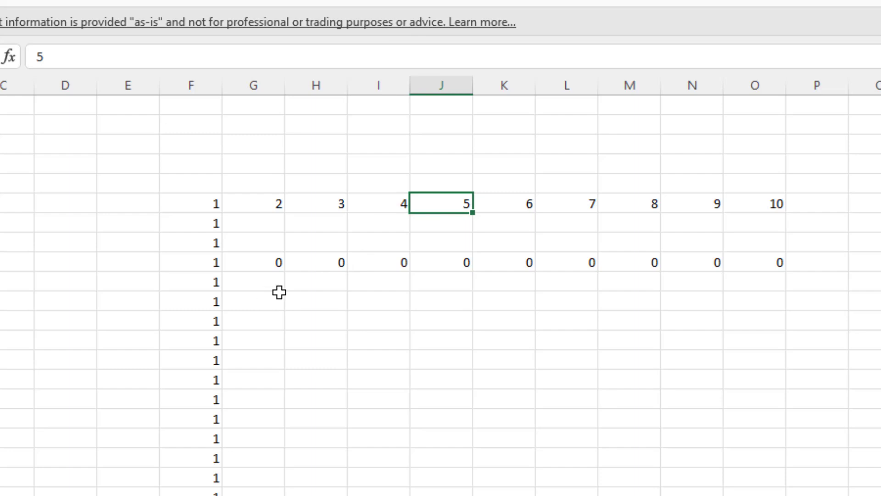
- Clear all copied formulas below the number row, from column F to column O
drag(209, 225, 762, 493)
key(Delete)
- Enter =F$6 in cell F7 with the row locked, fill it down column F, and check the copy in F16
click(178, 222)
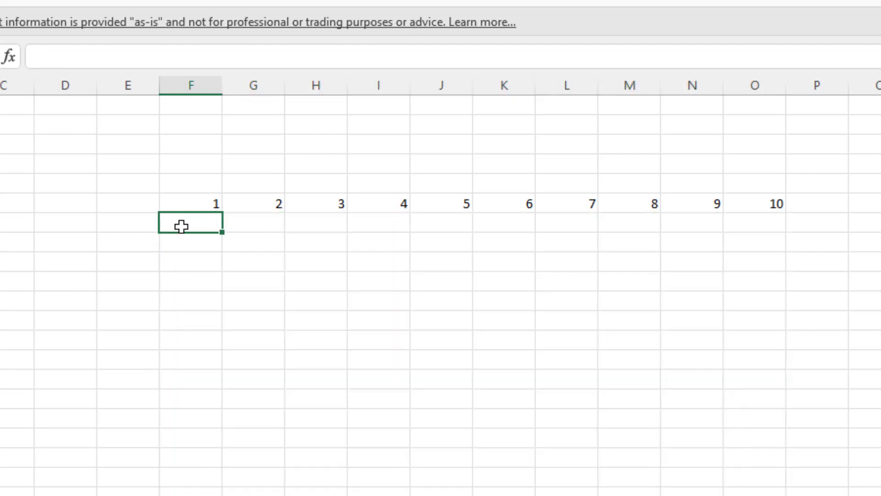
text(=)
click(183, 208)
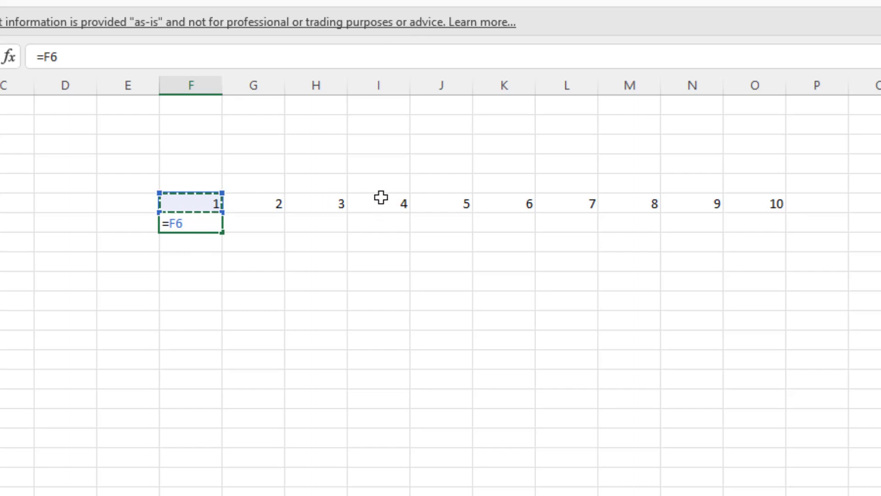
click(180, 224)
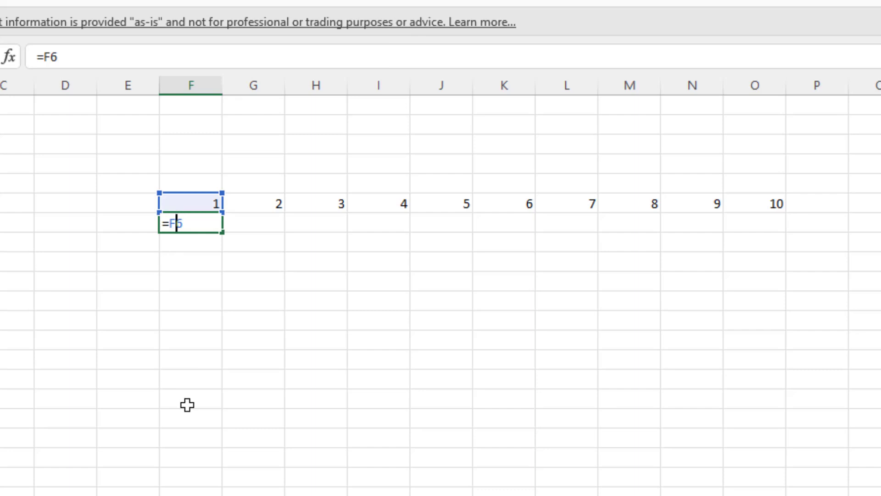
text($)
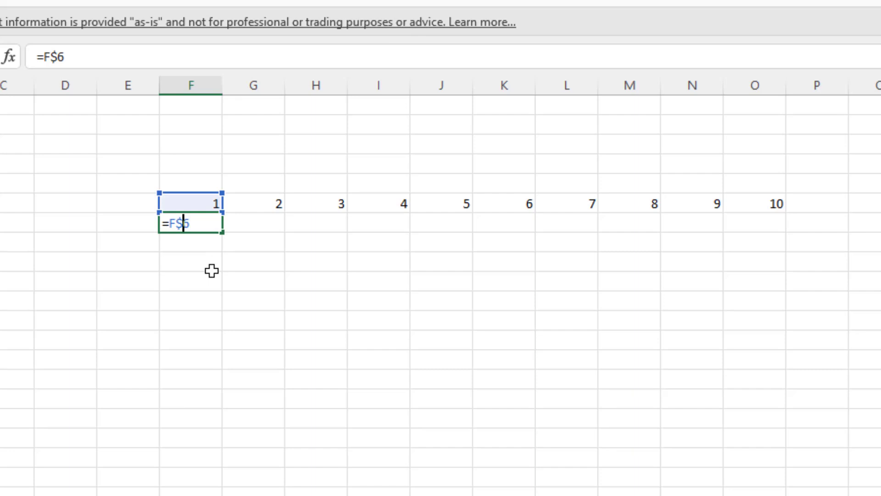
key(Return)
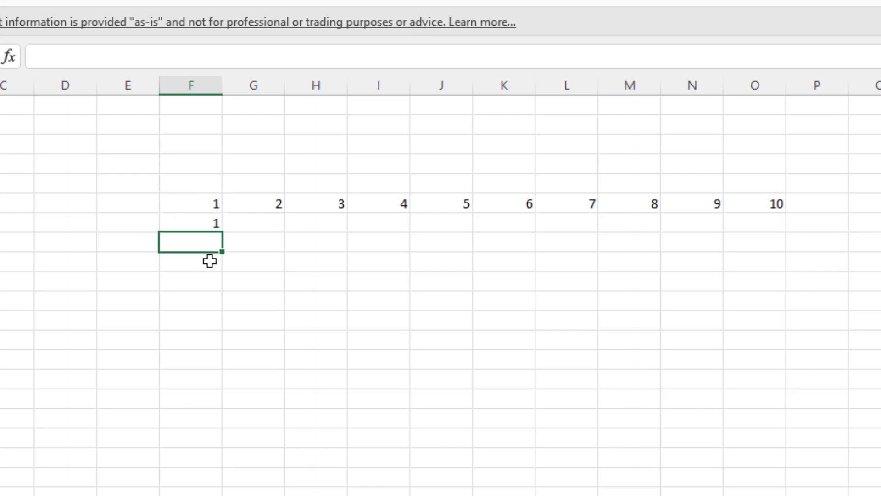
click(206, 214)
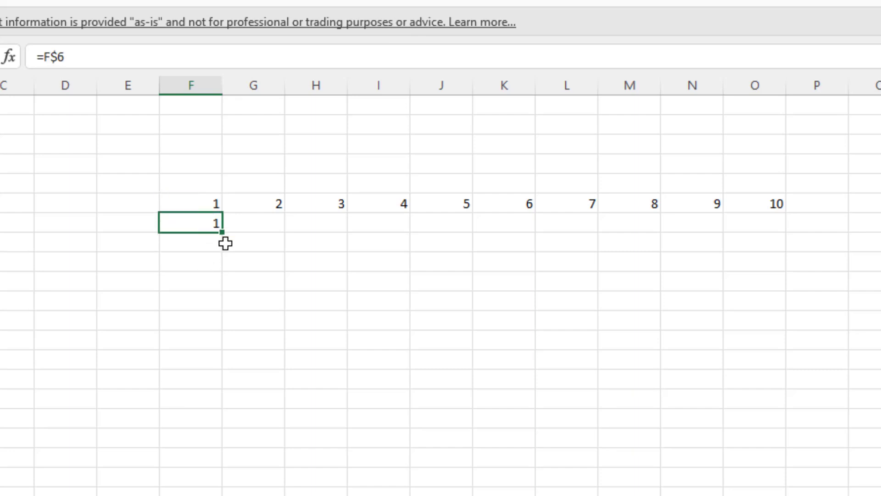
drag(222, 234, 220, 494)
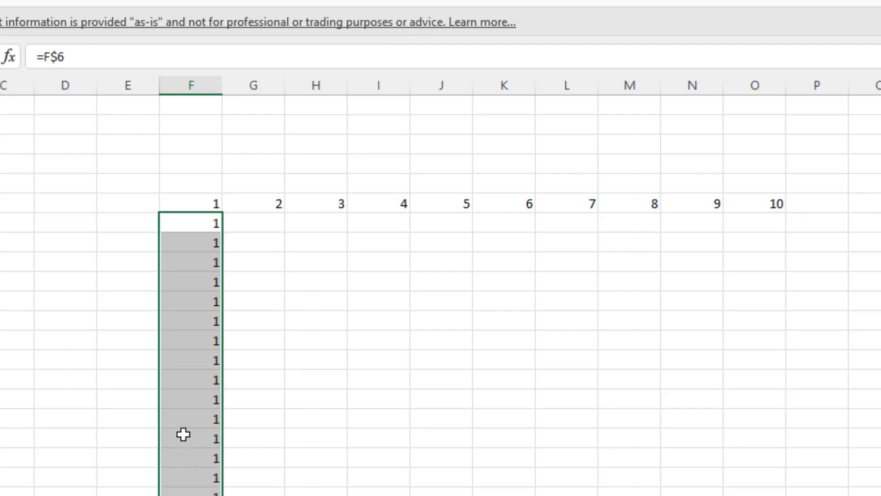
click(184, 406)
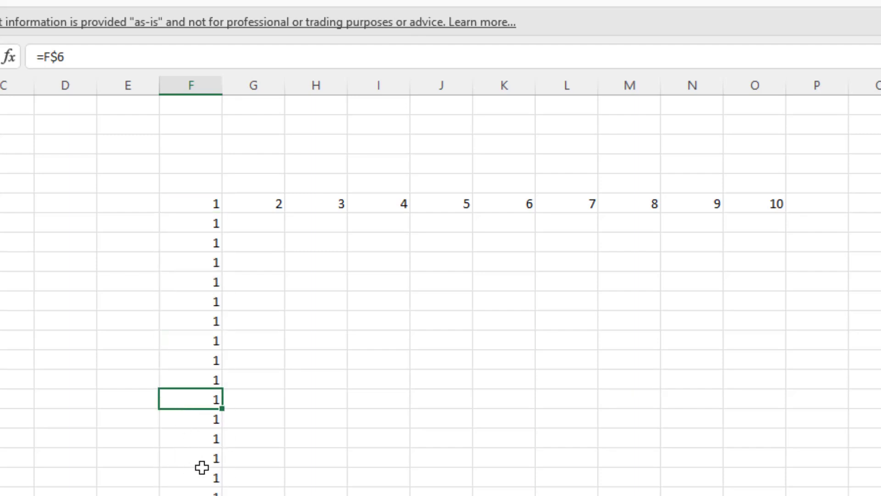
- Inspect the reference in F16, fill the F7 formula across row 7 to O7, and check the copies in G7 through J7
key(F2)
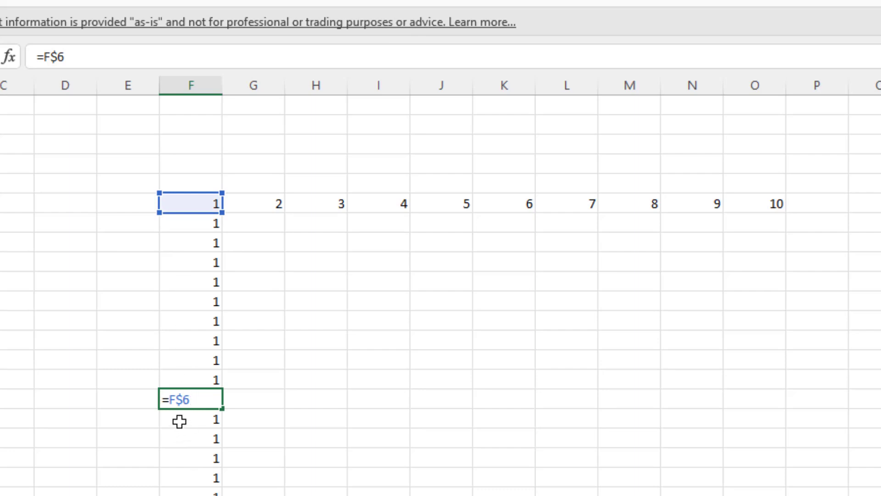
key(Return)
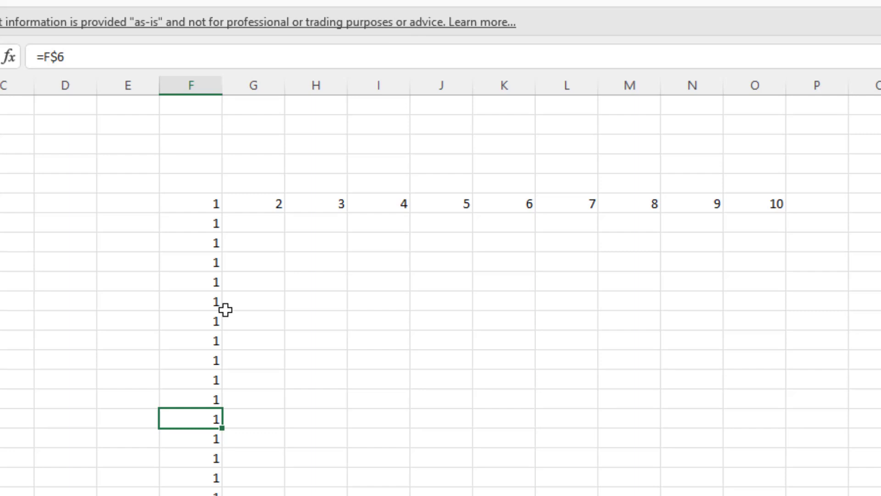
click(222, 228)
drag(223, 233, 801, 237)
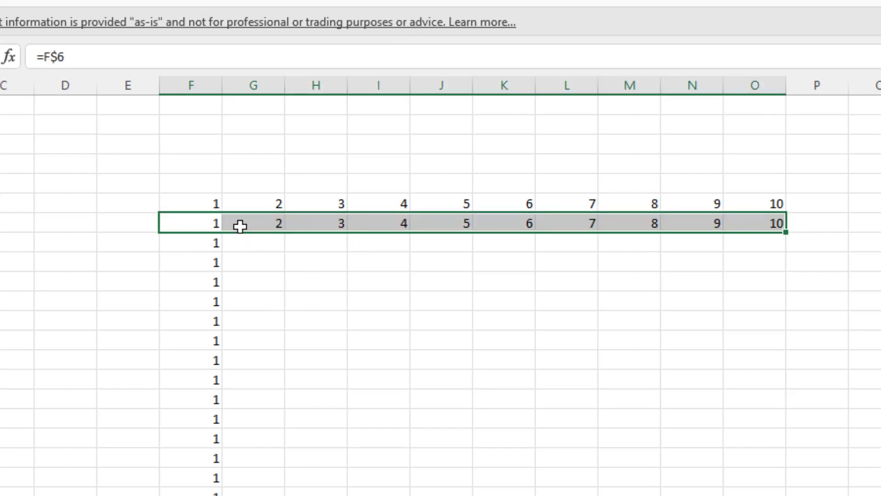
click(264, 226)
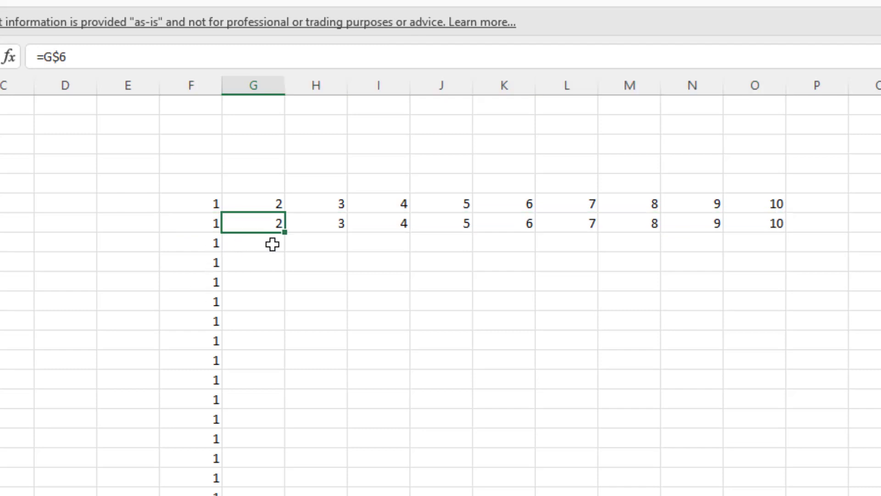
click(311, 224)
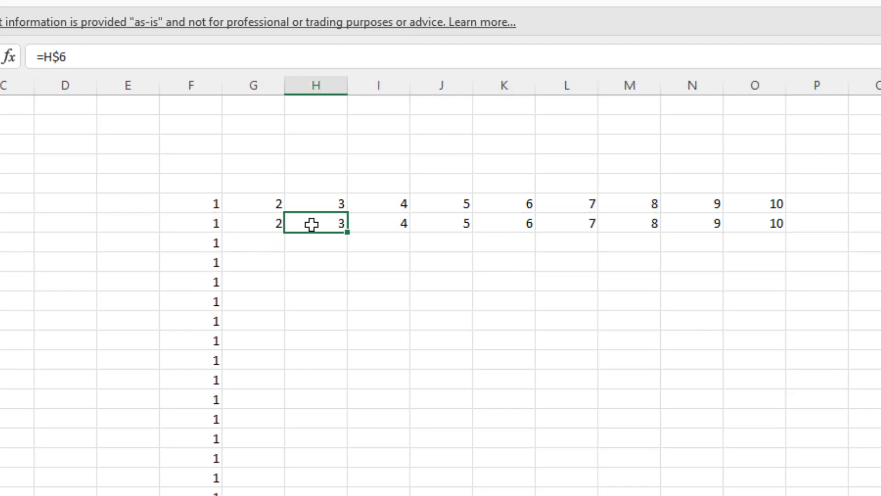
click(380, 225)
click(436, 224)
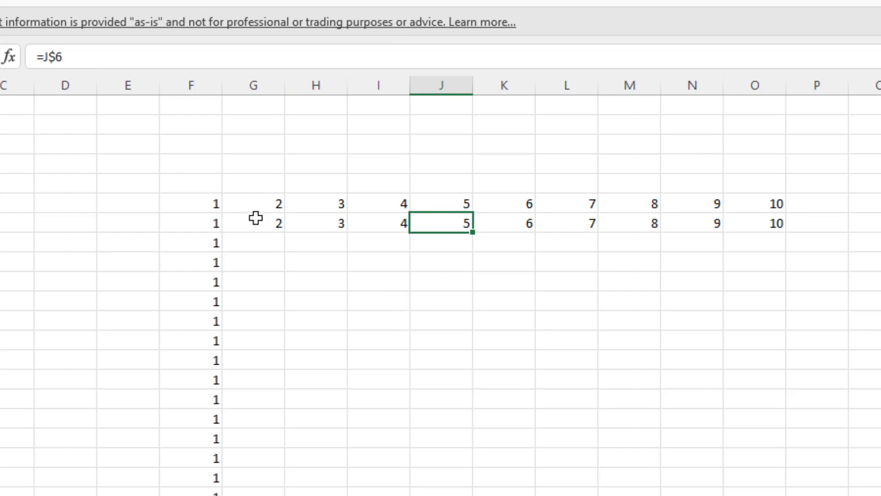
- Fill the formulas in G7:O7 down alongside column F and inspect the reference in K15
drag(254, 225, 765, 220)
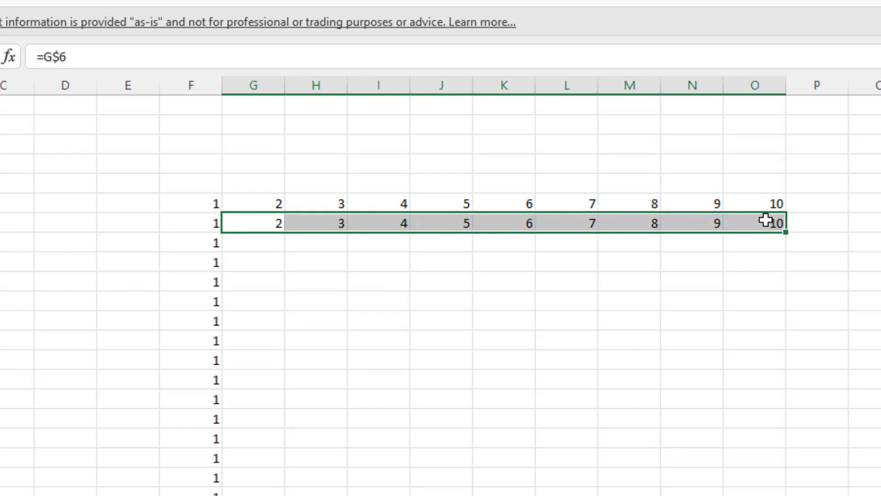
double_click(786, 232)
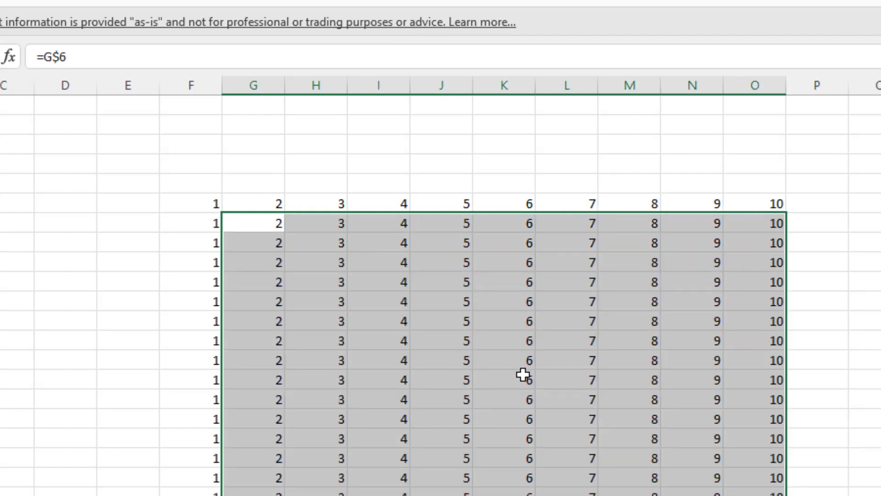
click(521, 379)
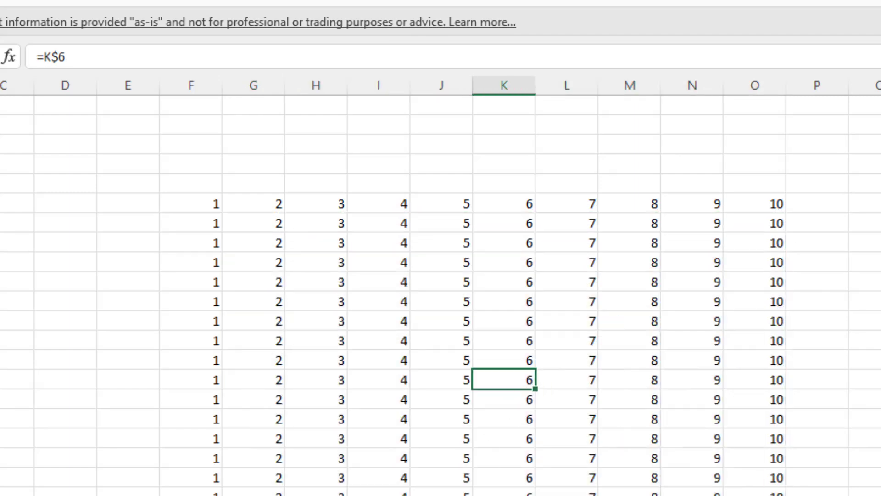
key(F2)
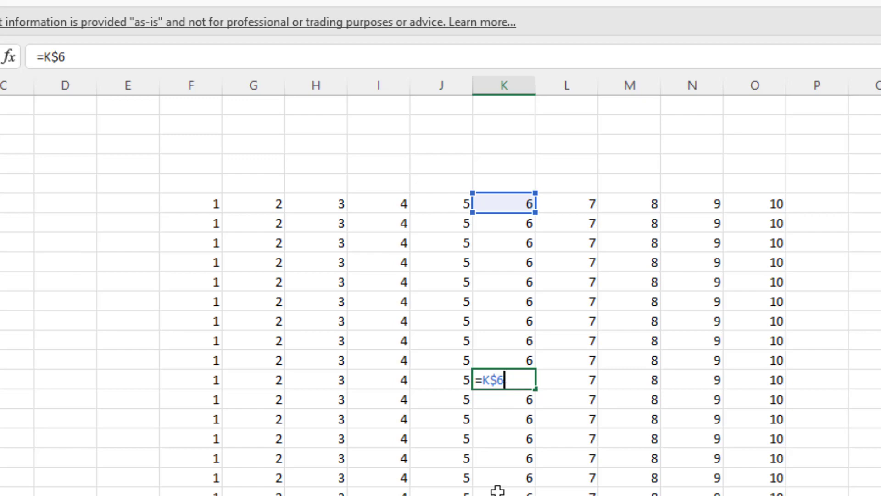
key(Escape)
- Clear the whole block of row-locked formulas below the number row, from column F to column O
click(213, 225)
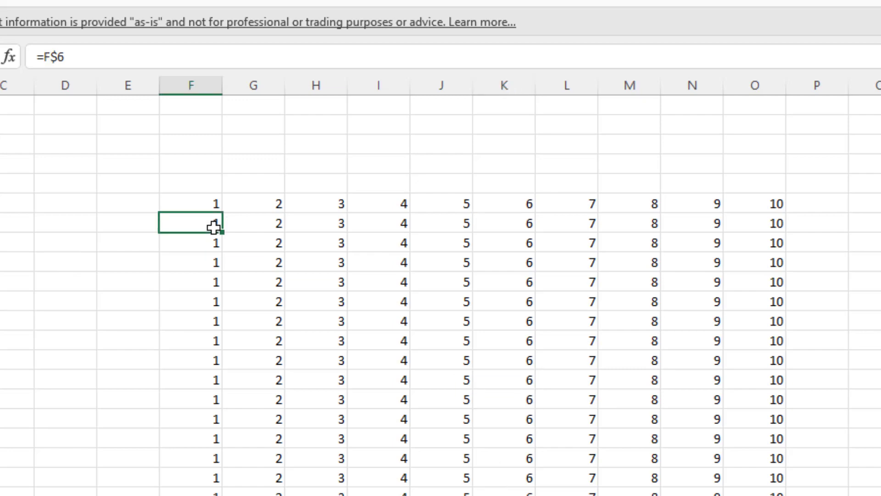
mouse_move(214, 228)
mouse_down()
mouse_move(476, 228)
mouse_move(739, 301)
mouse_move(757, 495)
mouse_up()
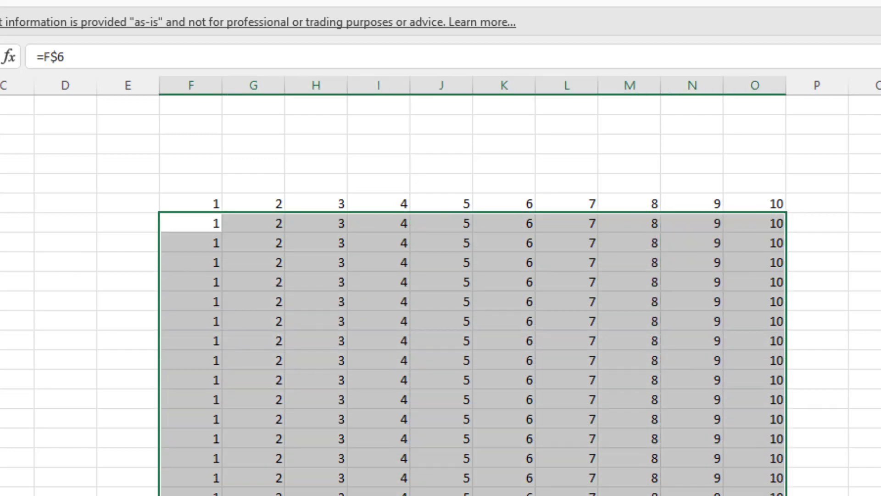
key(Delete)
- Enter =$F6 in cell F7, locking only the column of the reference
click(198, 219)
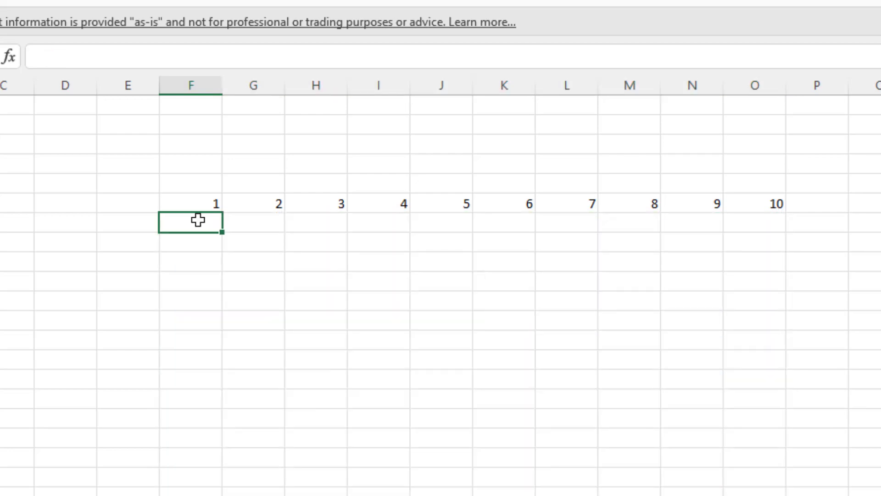
text(=)
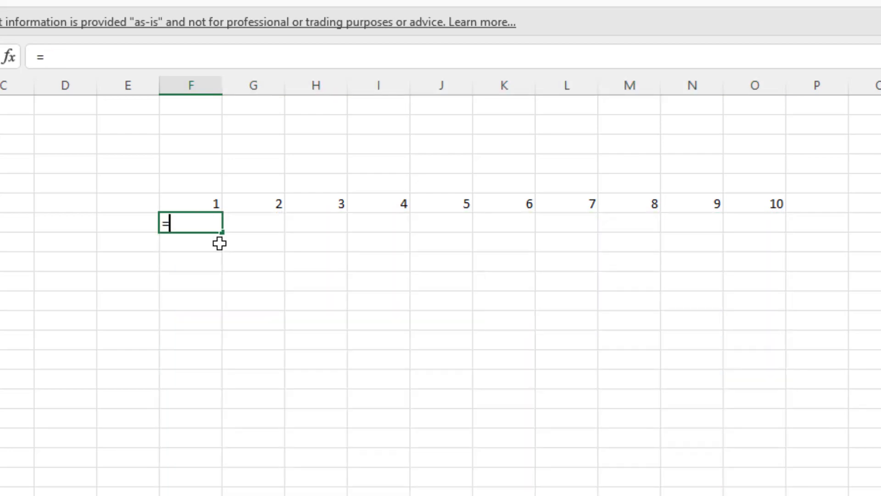
click(206, 204)
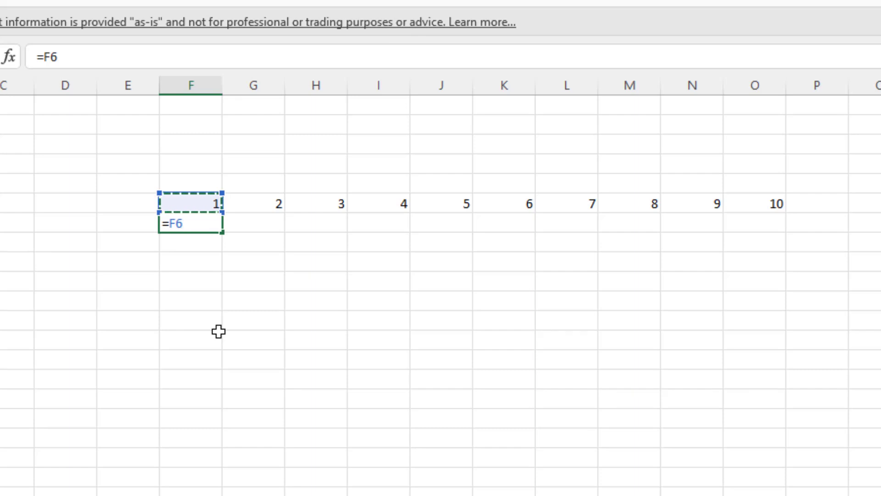
key(F4)
key(F4)
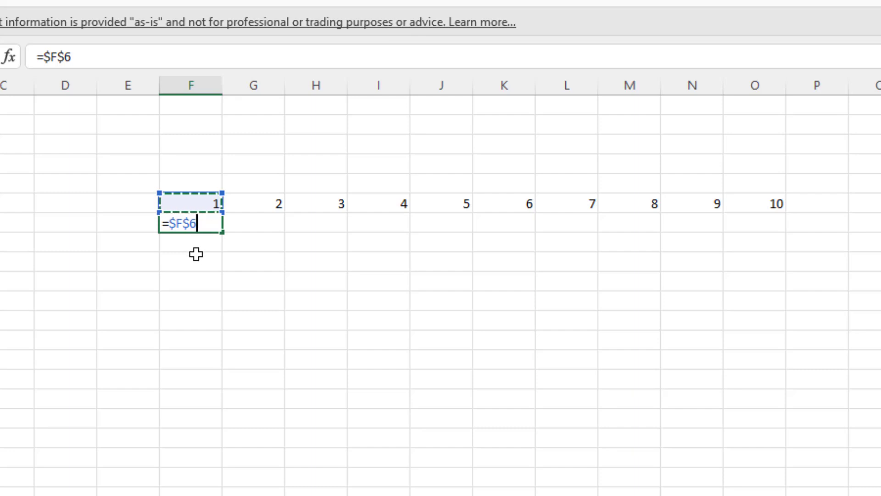
key(F4)
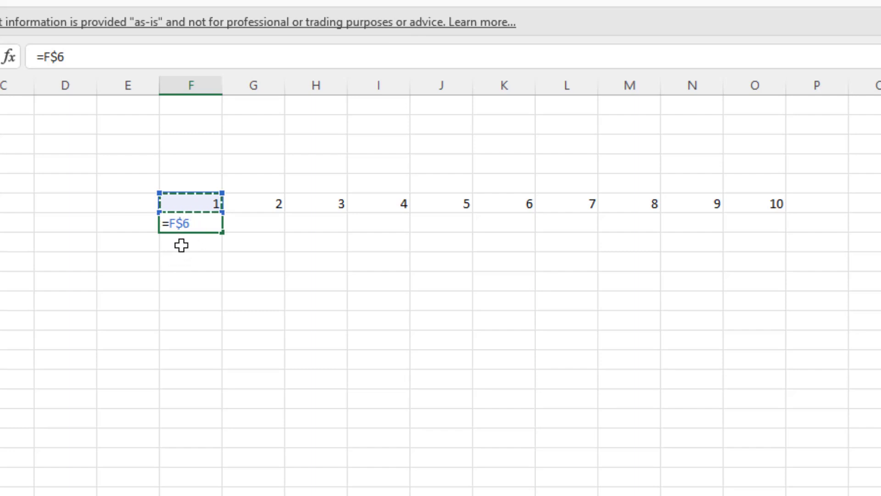
key(F4)
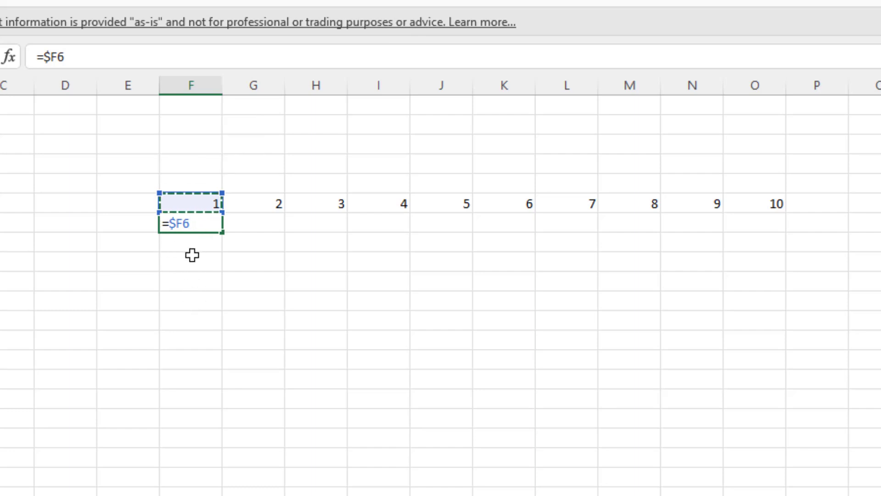
key(Return)
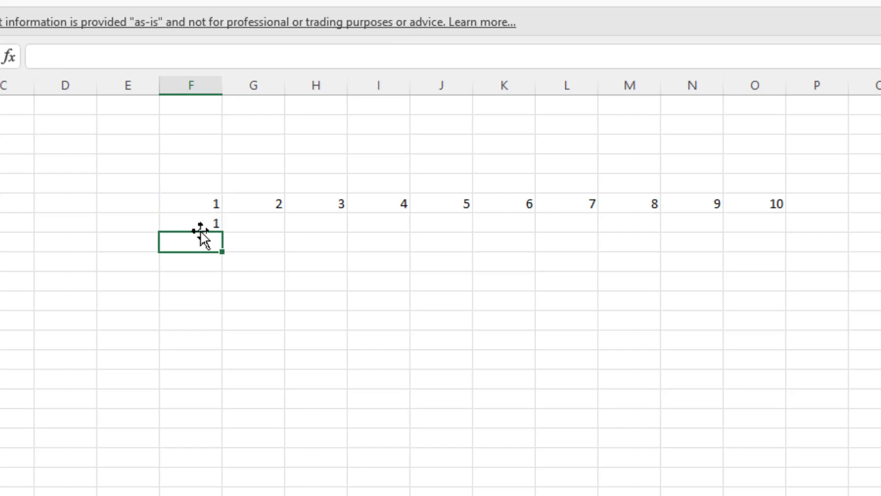
- Fill the column-locked formula in F7 down to F20 and inspect the reference in F13
click(200, 221)
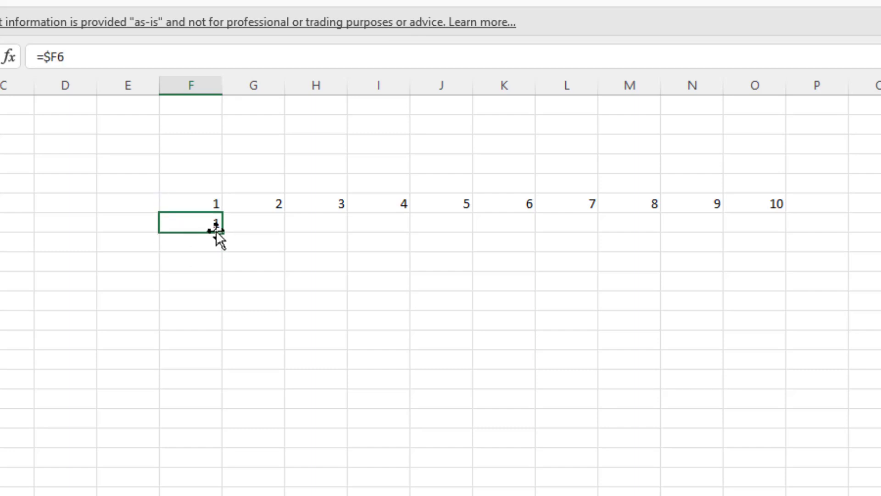
drag(225, 237, 222, 477)
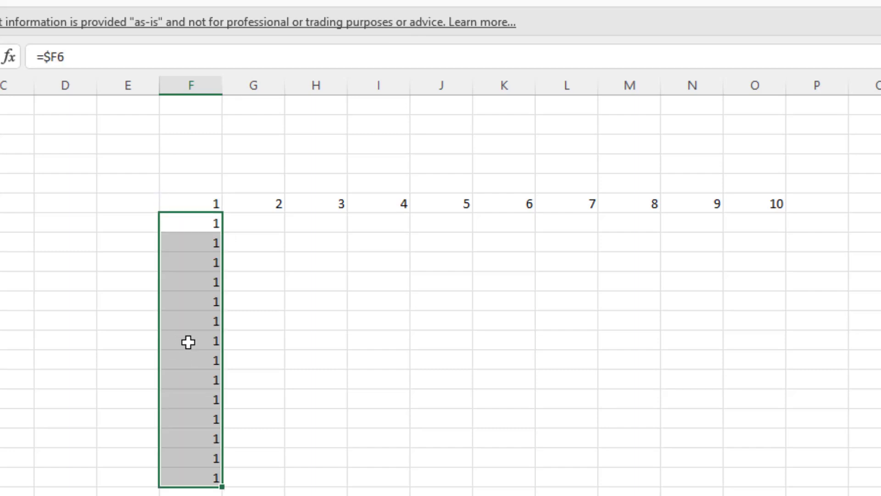
click(188, 341)
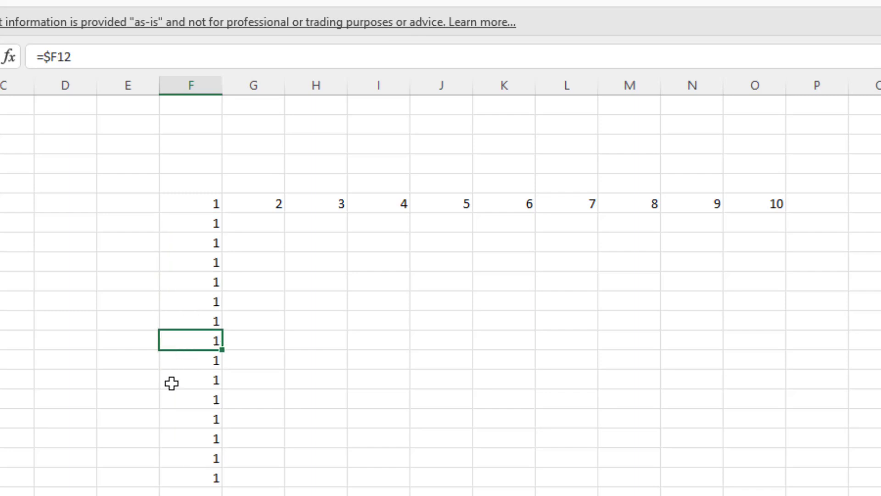
key(F2)
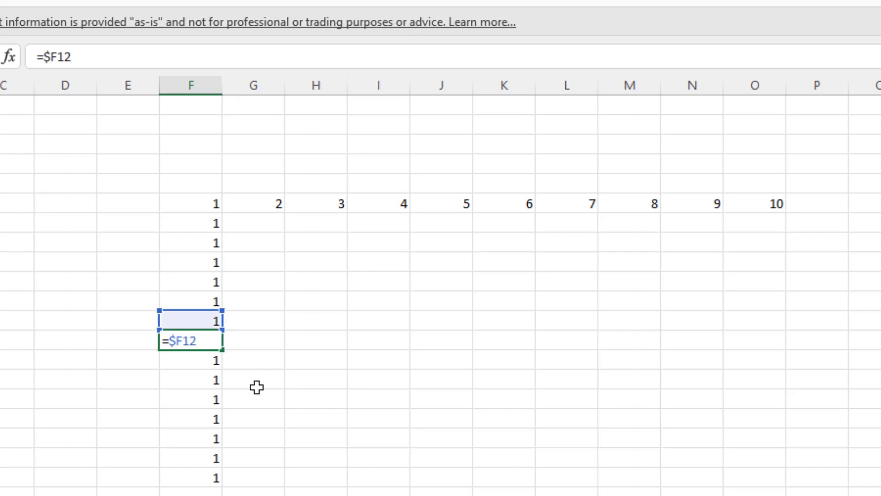
key(Return)
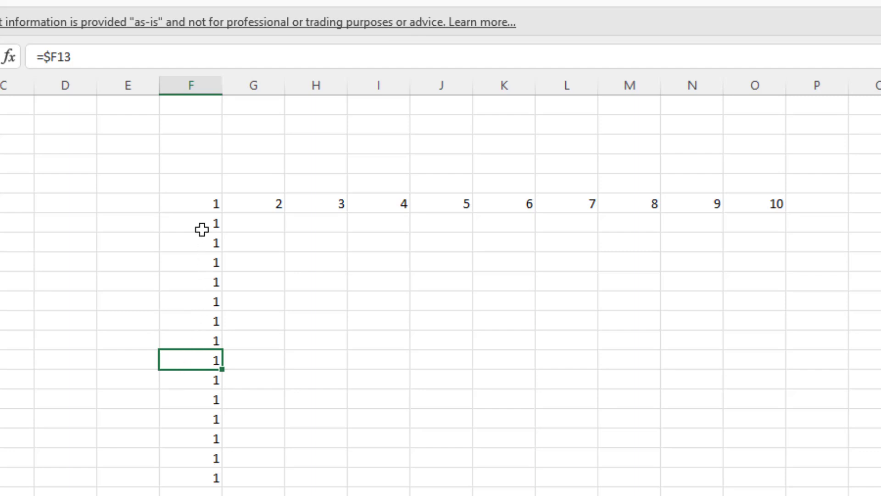
- Compare the formulas up column F to F7 with the copy in F15 and examine which cell F15 references
key(Up)
key(Up)
key(Up)
key(Up)
key(Up)
key(Up)
key(Up)
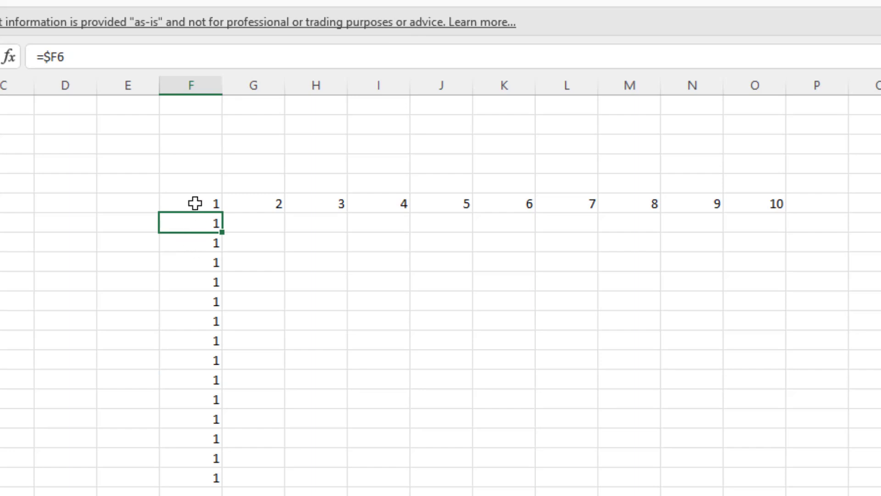
click(193, 376)
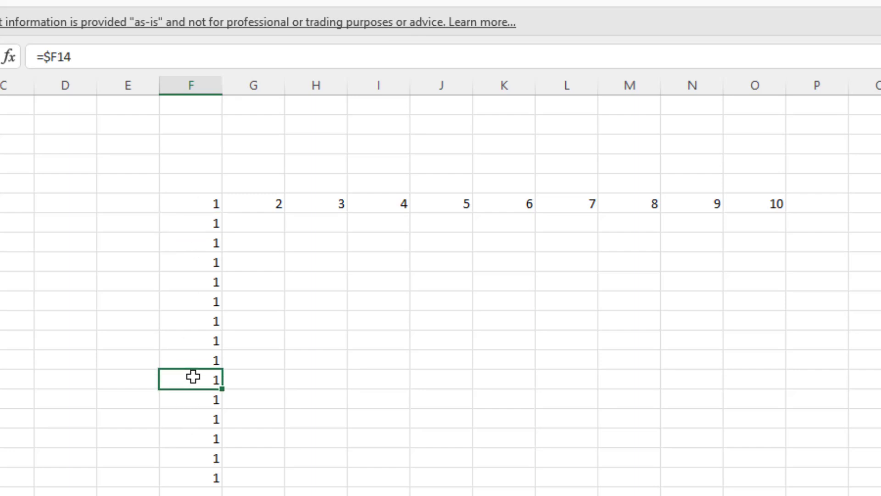
key(F2)
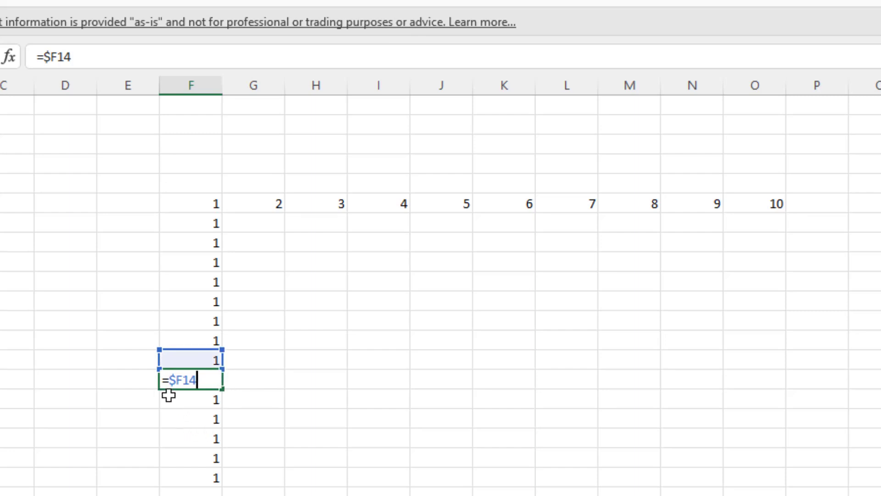
key(Return)
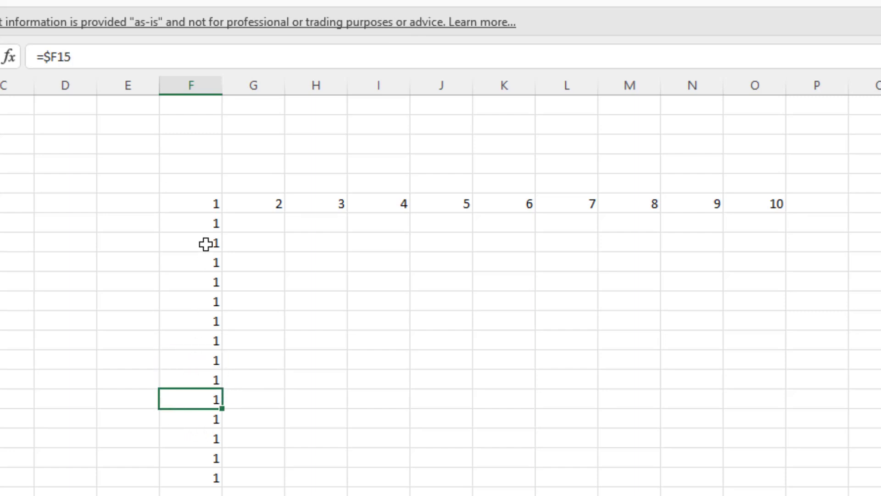
- Fill the F7 formula across row 7 to O7 and inspect the references in G7 and I7
click(199, 223)
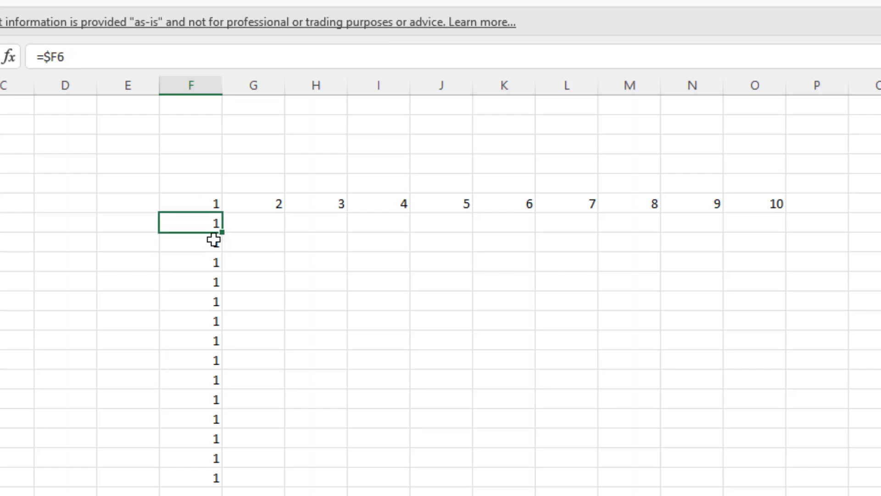
drag(223, 232, 710, 233)
click(259, 222)
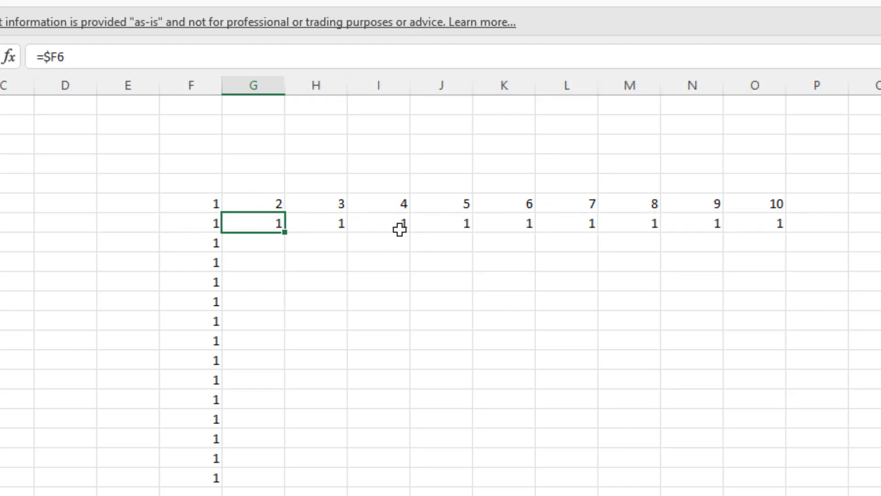
click(383, 218)
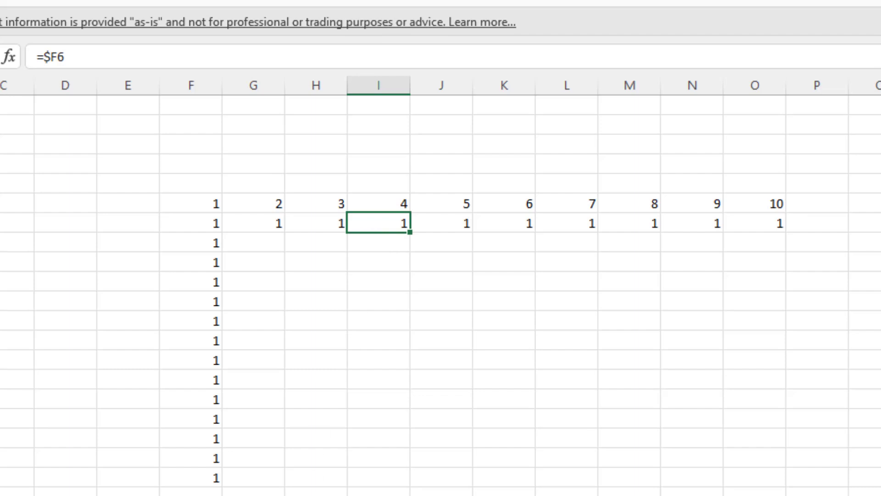
key(F2)
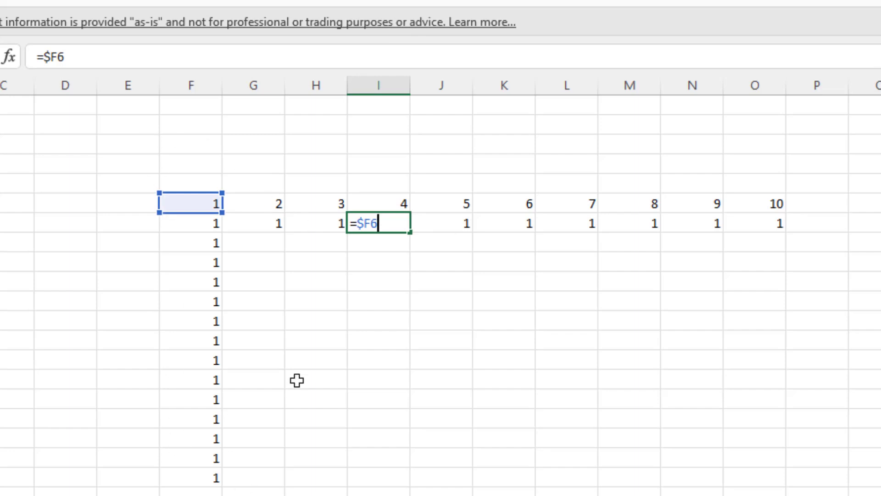
click(340, 246)
- Fill the formula in I7 down column I to I20 and inspect the reference in I12
click(397, 224)
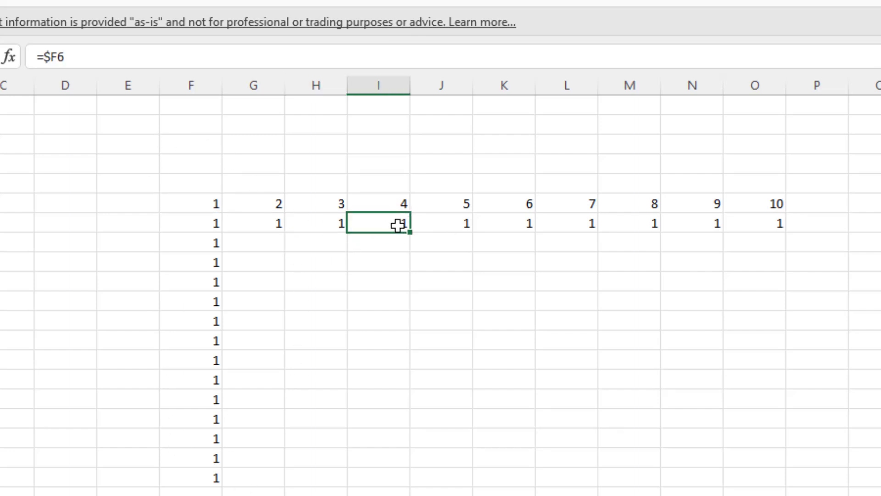
double_click(409, 232)
click(378, 314)
double_click(378, 314)
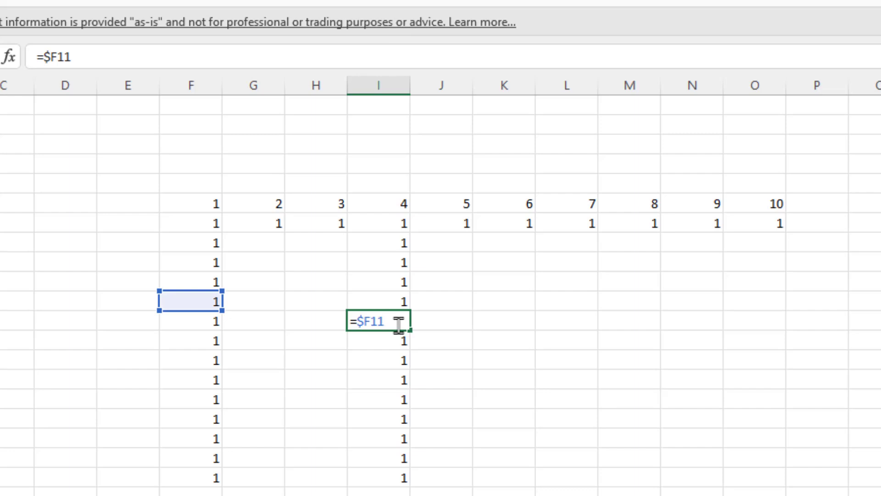
key(Return)
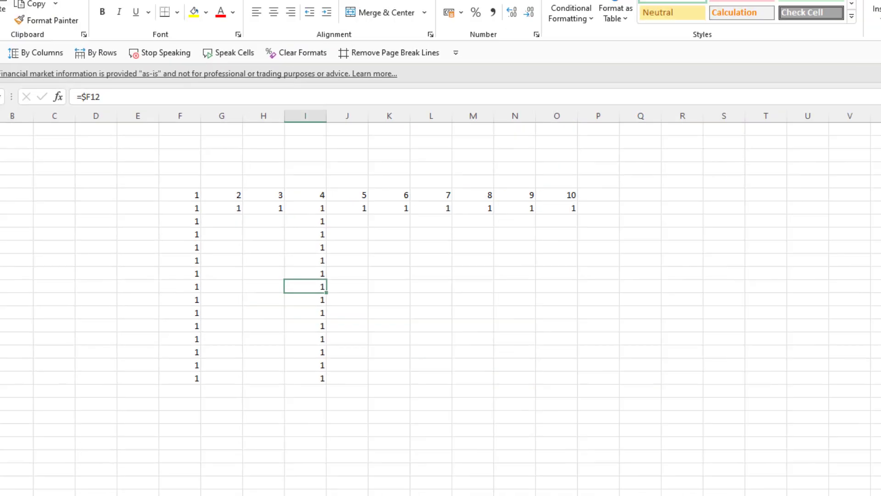
- Switch to the product price sheet and examine the price in C4 and the exchange rates in D2 and E2
click(64, 478)
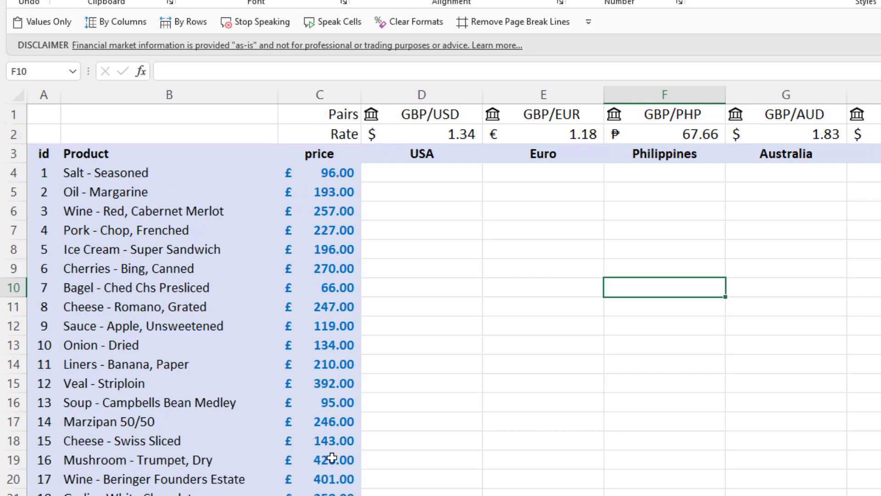
click(425, 176)
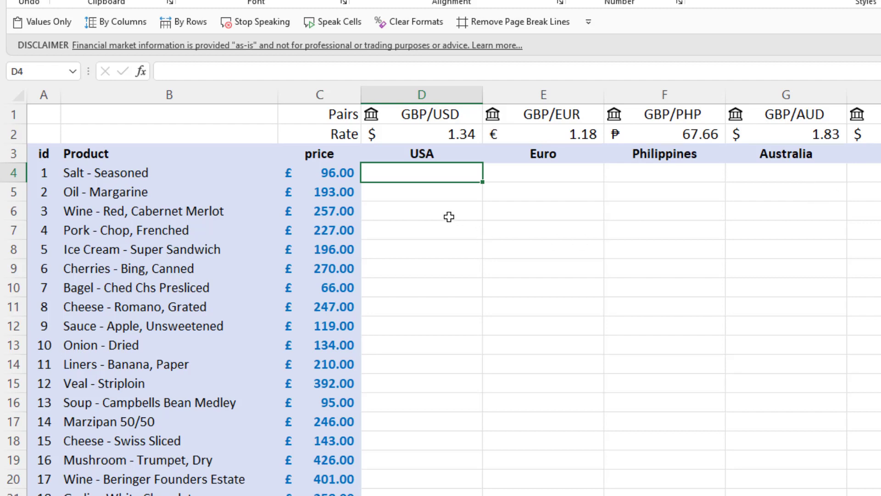
click(325, 173)
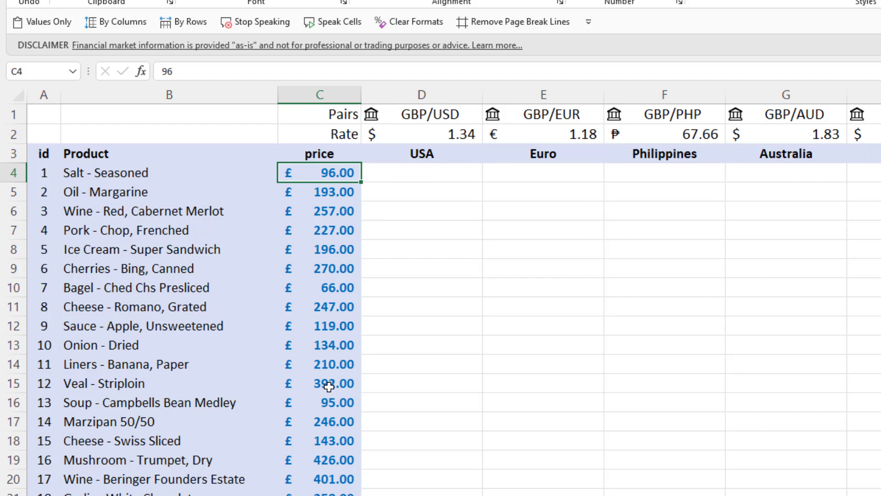
click(436, 133)
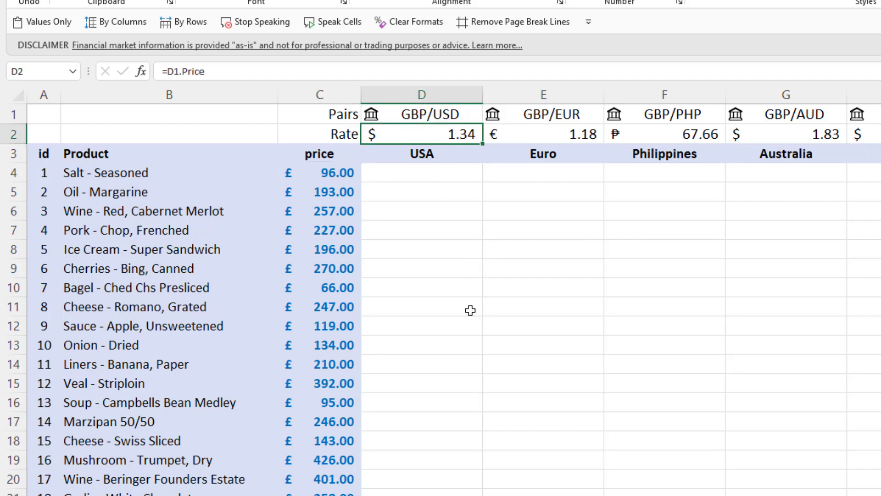
click(577, 133)
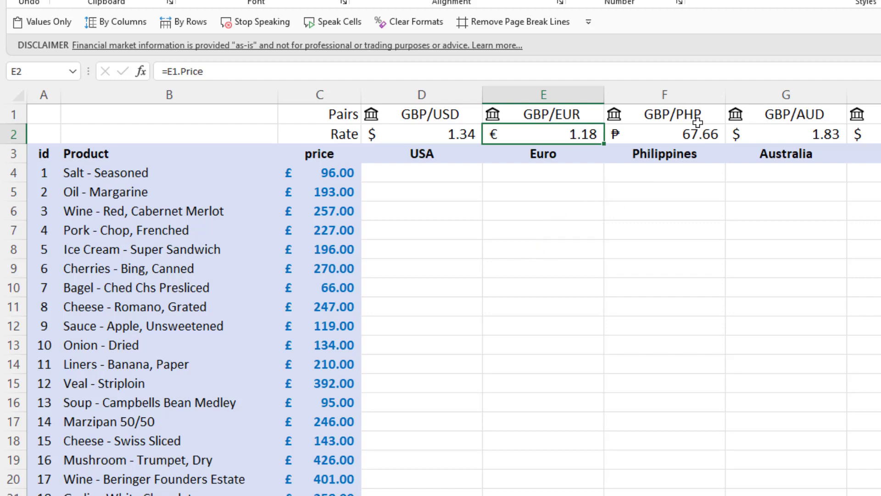
click(422, 169)
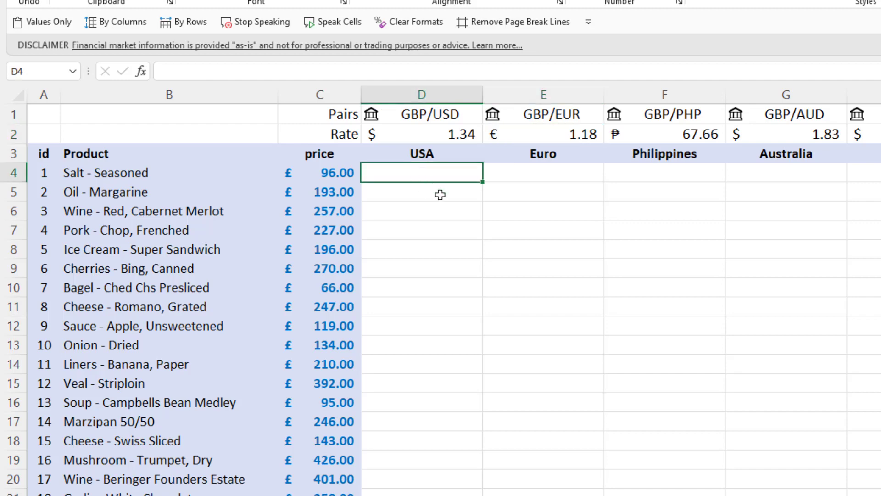
- Compare the product prices down column C with the GBP/USD rate in D2 for the USA column
click(333, 191)
click(327, 207)
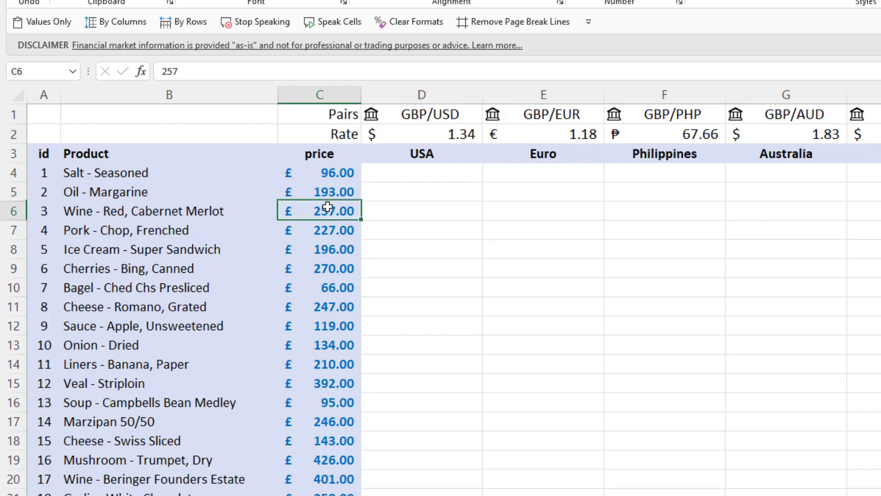
click(331, 231)
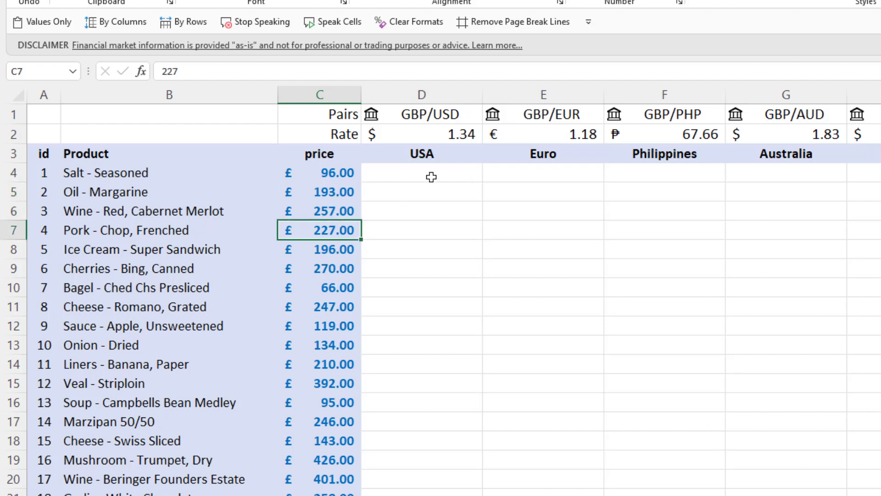
click(453, 135)
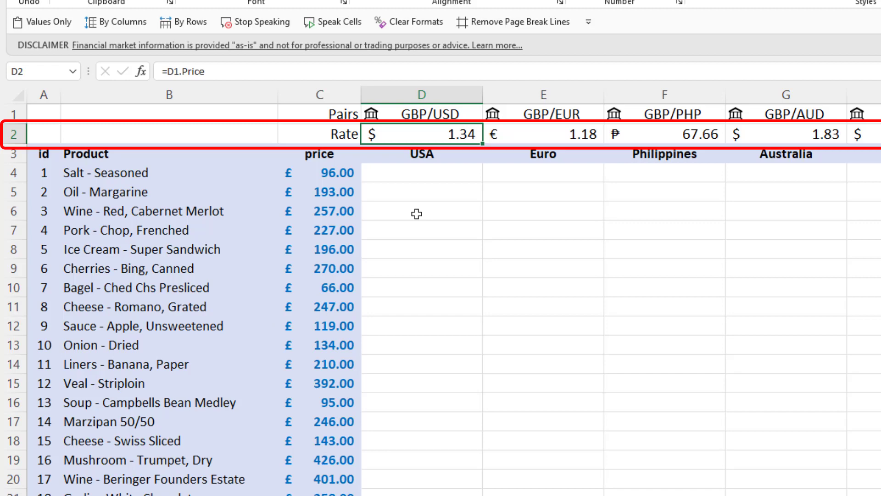
click(390, 176)
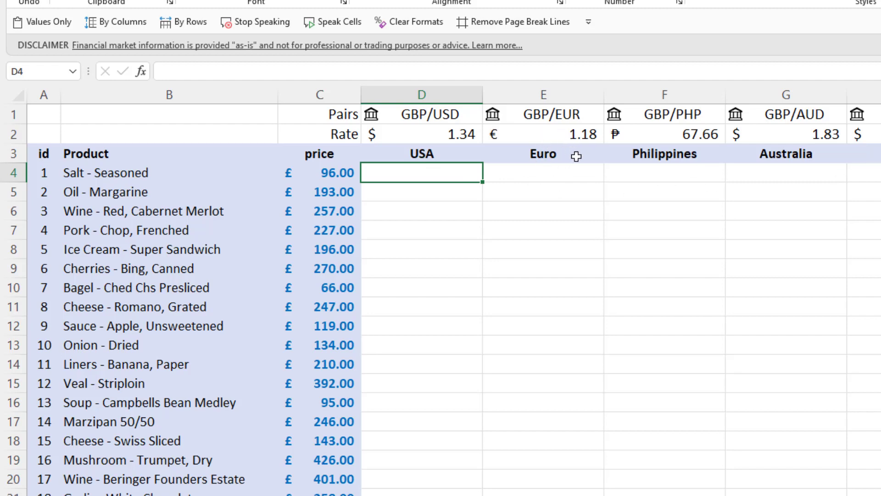
- Begin the USA price formula in D4 with a column-locked reference to the product price, =$C4*
click(317, 174)
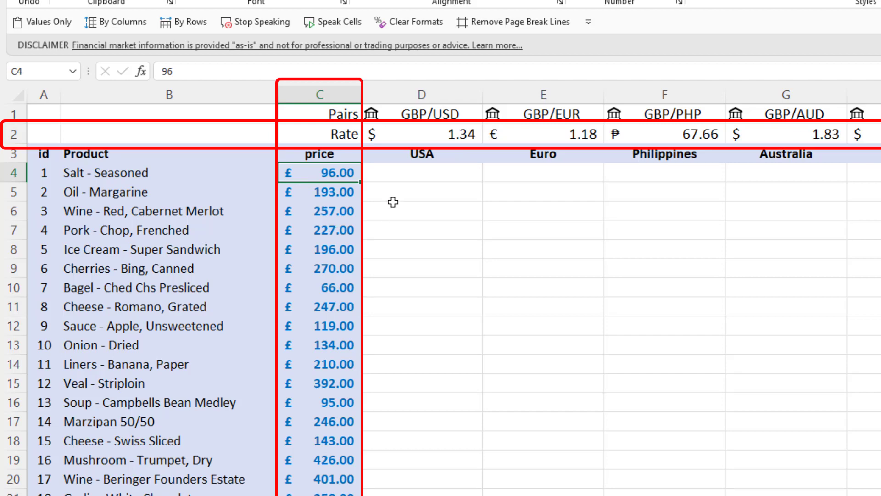
key(Right)
text(=)
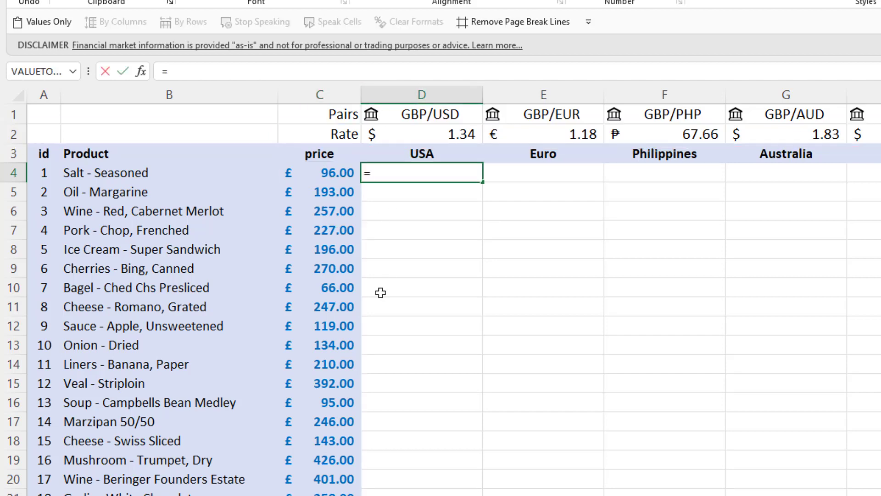
click(319, 175)
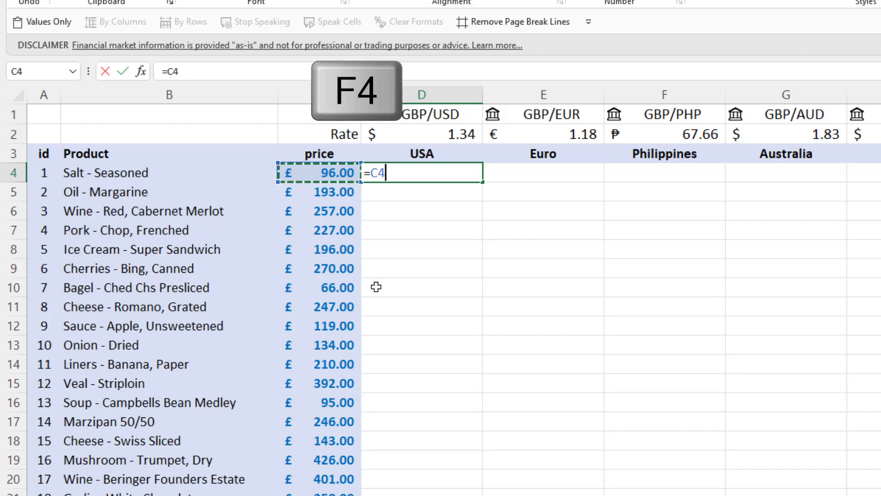
key(F4)
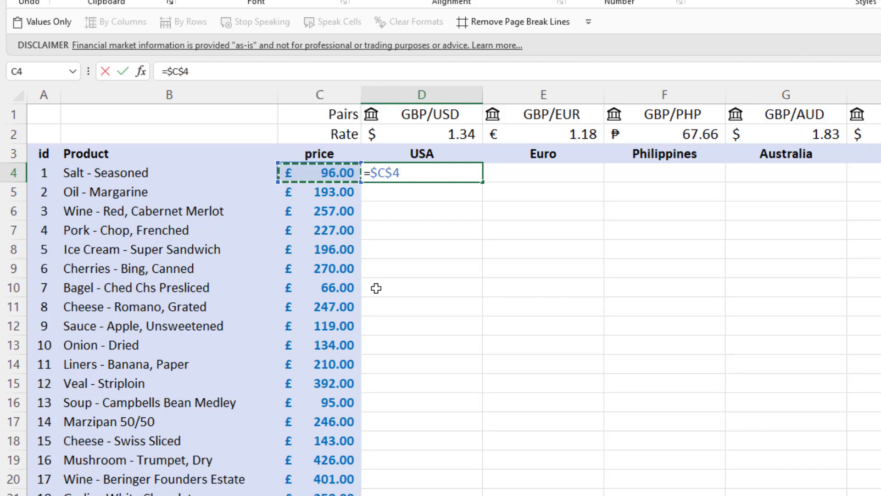
key(F4)
key(F4)
text(*)
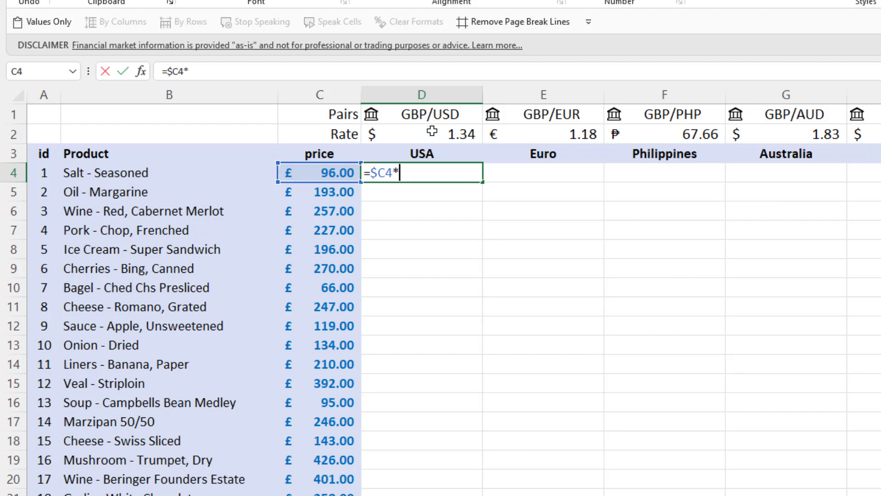
- Complete the D4 formula with the row-locked GBP/USD rate as =$C4*D$2, keeping D4 selected
click(431, 131)
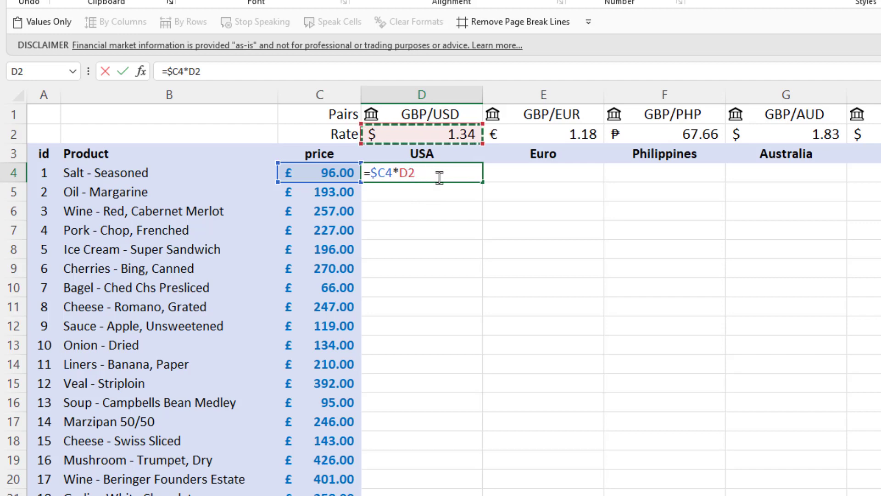
key(F4)
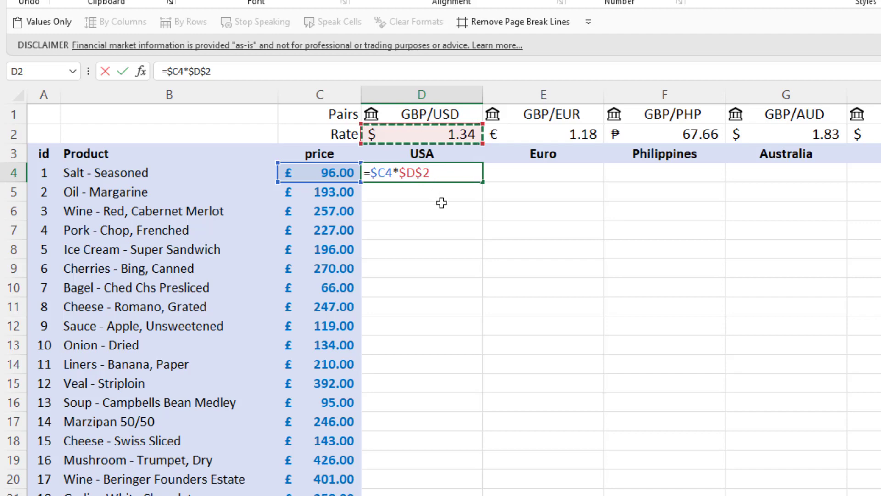
key(F4)
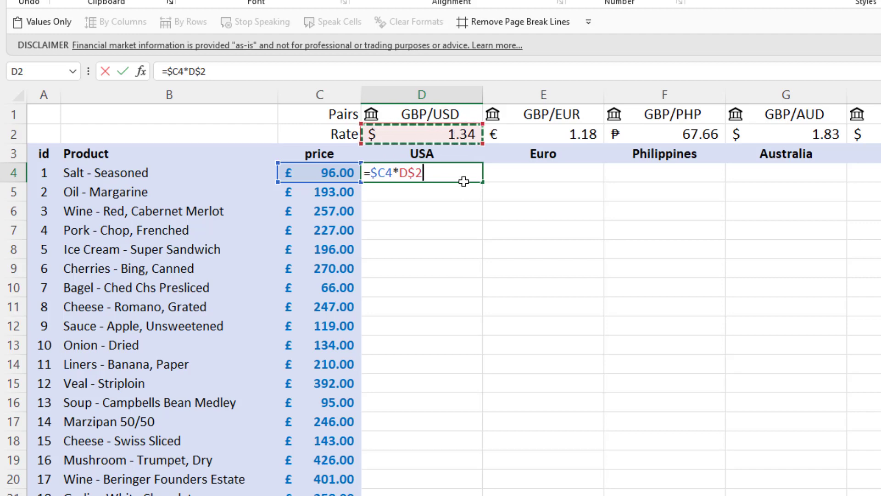
key(ctrl+Return)
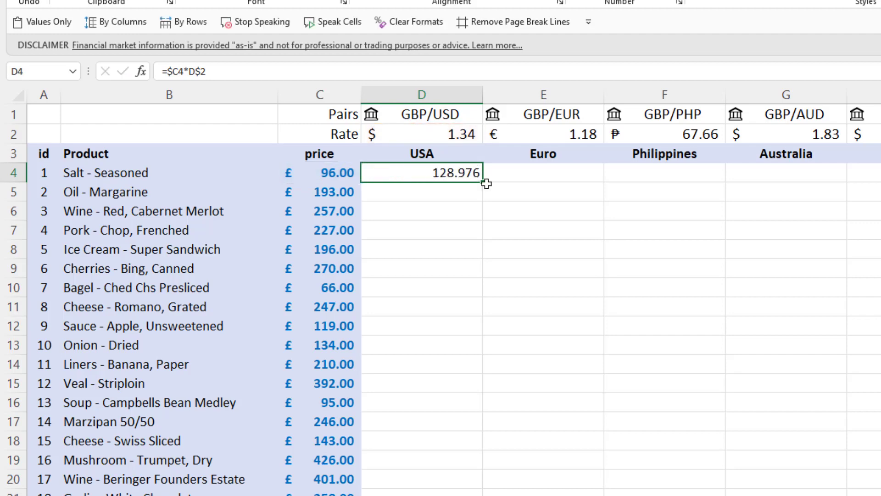
- Fill the D4 formula down the USA column for all products and inspect the references in D13
double_click(483, 185)
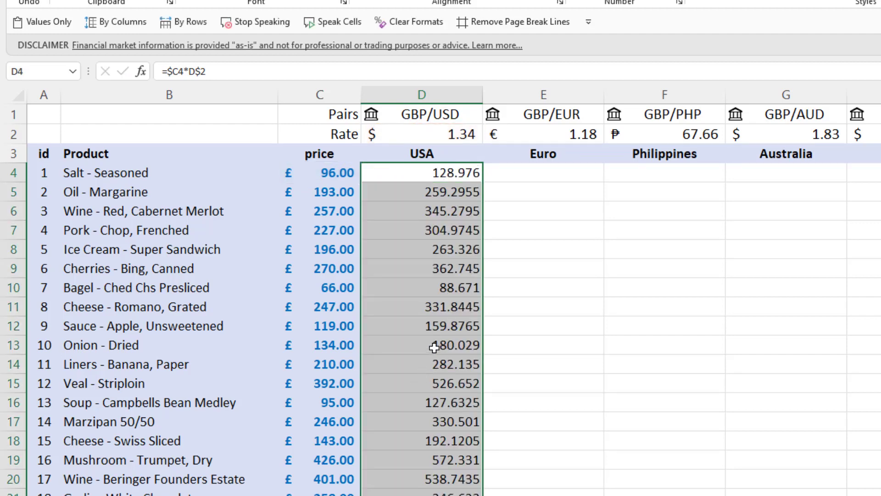
click(434, 348)
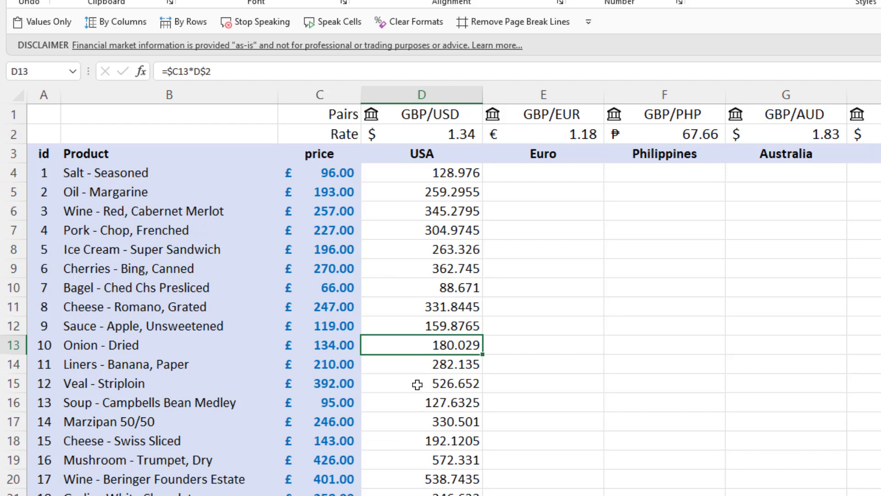
key(F2)
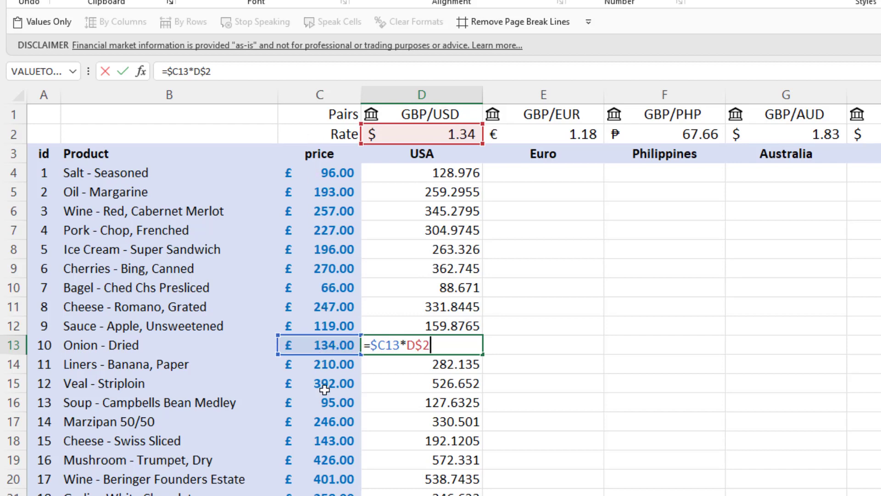
key(Return)
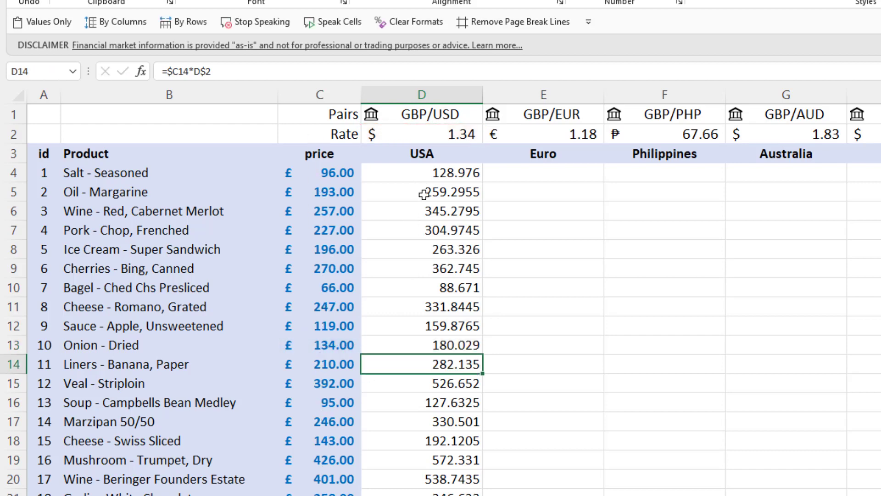
- Fill the D4 formula across row 4 through the remaining currency columns and inspect the references in E4 and F4
click(431, 174)
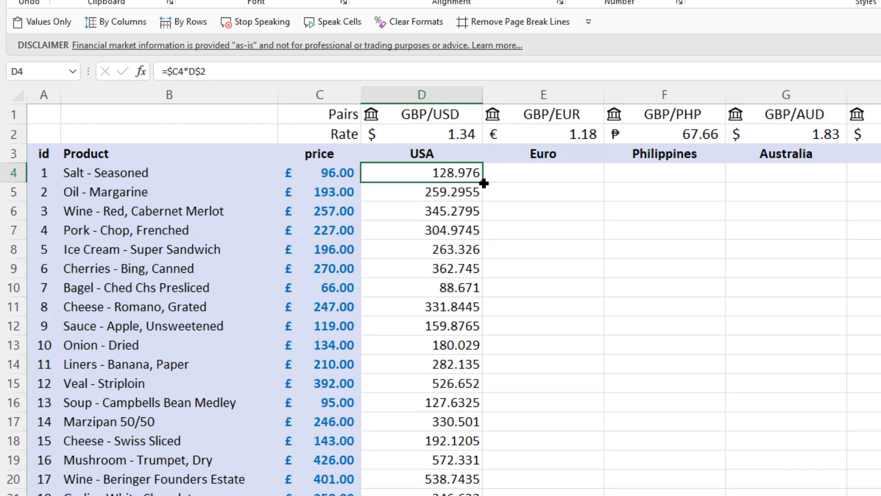
drag(481, 179, 879, 176)
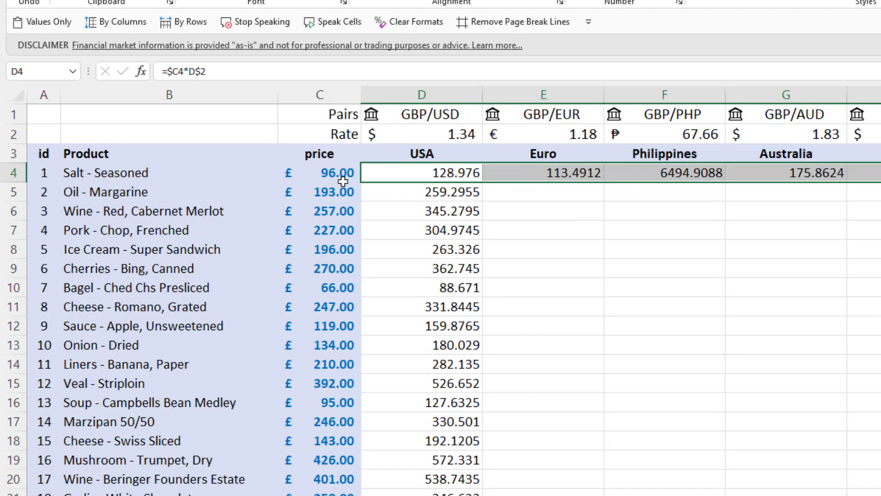
click(319, 174)
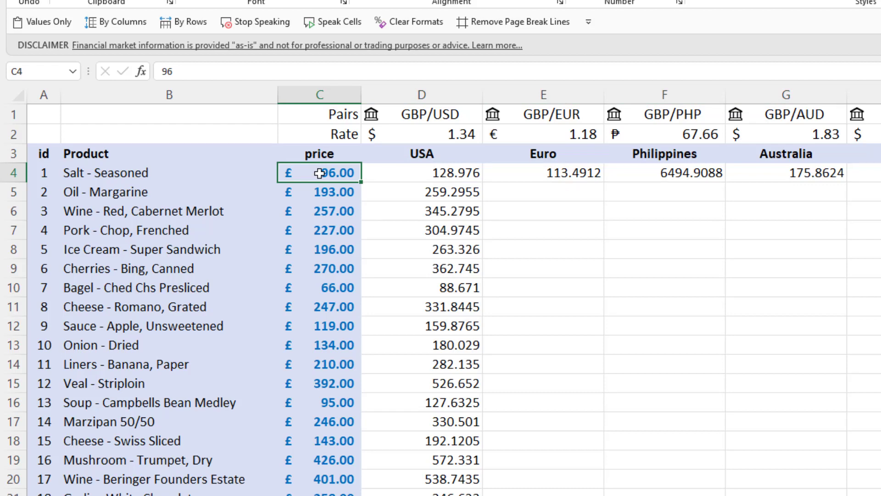
click(578, 167)
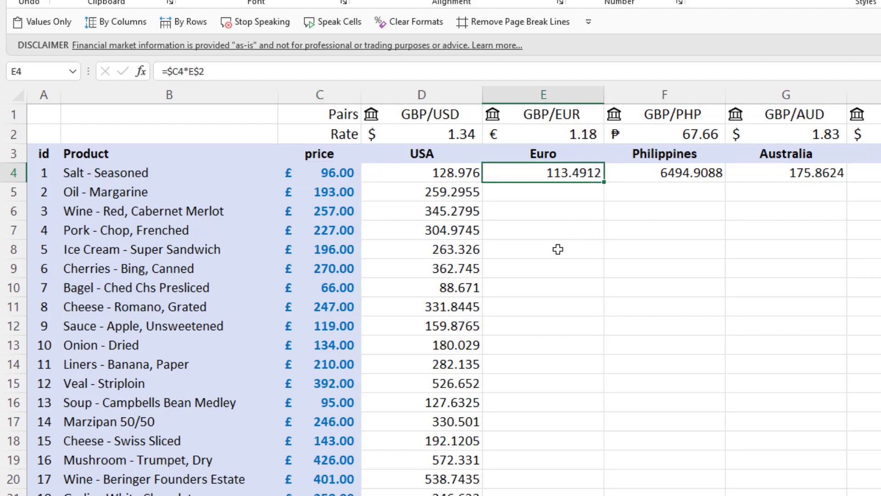
click(657, 172)
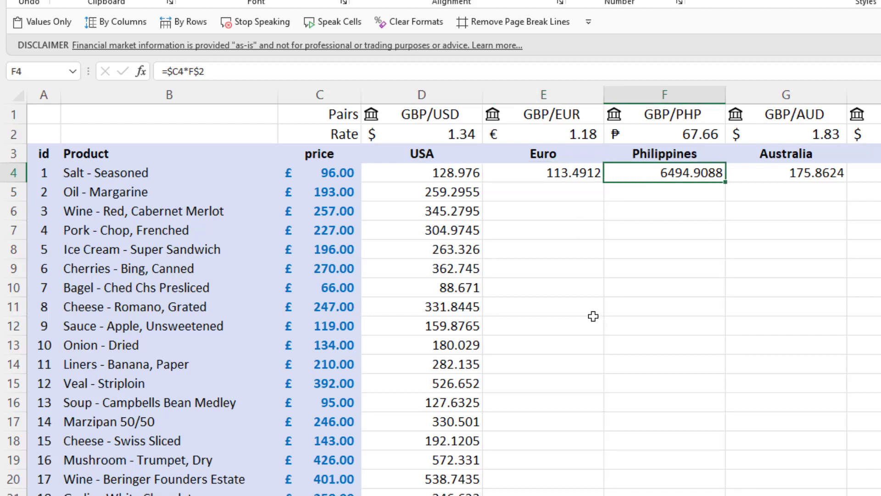
key(F2)
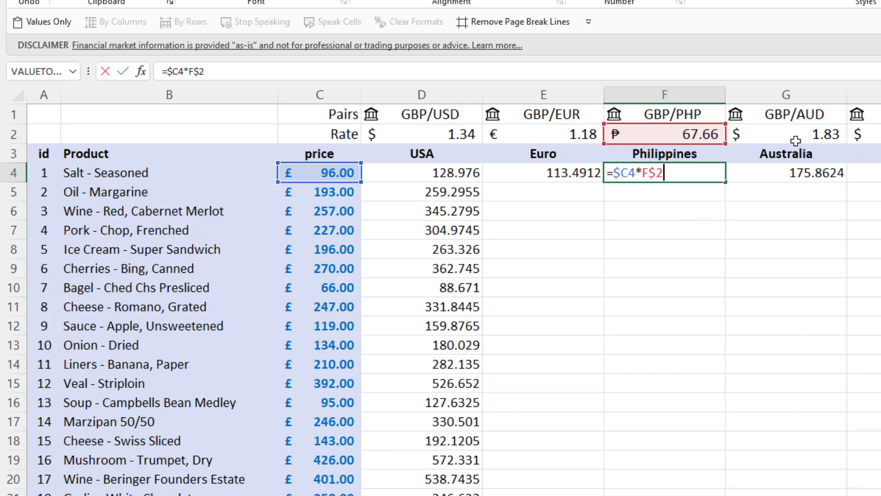
click(610, 227)
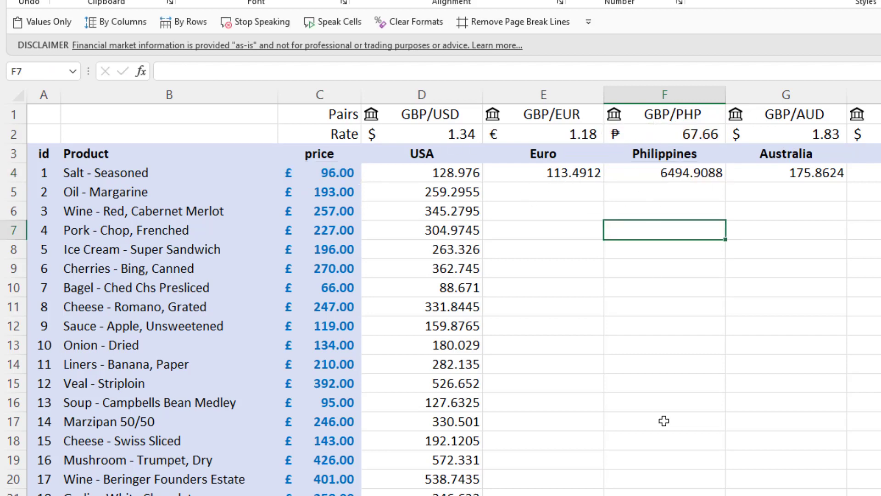
- Fill the row 4 formulas from the Euro column onward down all product rows and inspect the references in G11
click(549, 172)
drag(549, 172, 878, 173)
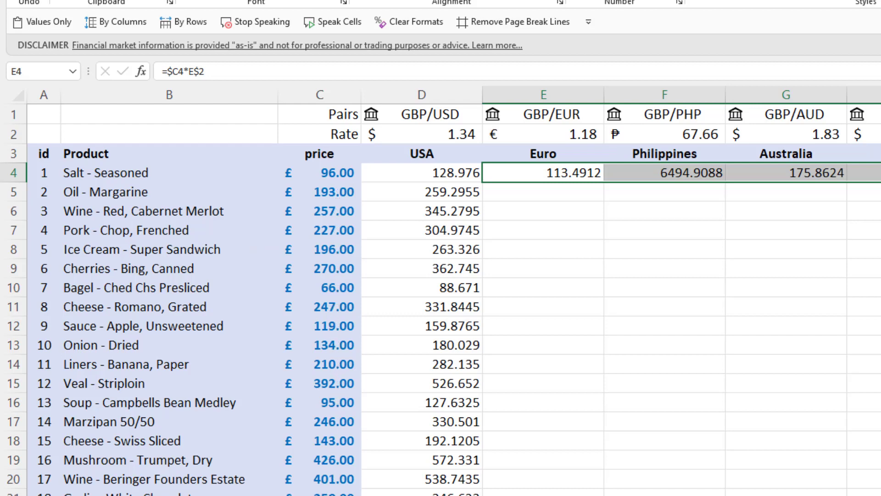
double_click(847, 182)
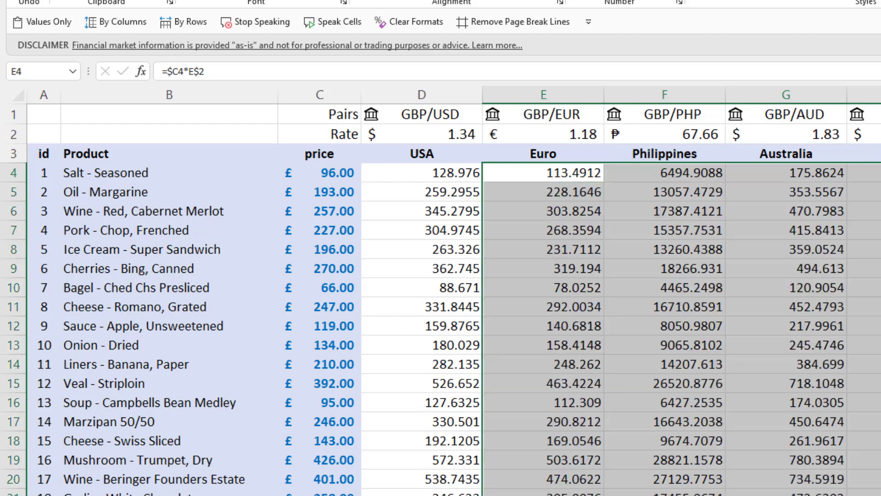
click(809, 309)
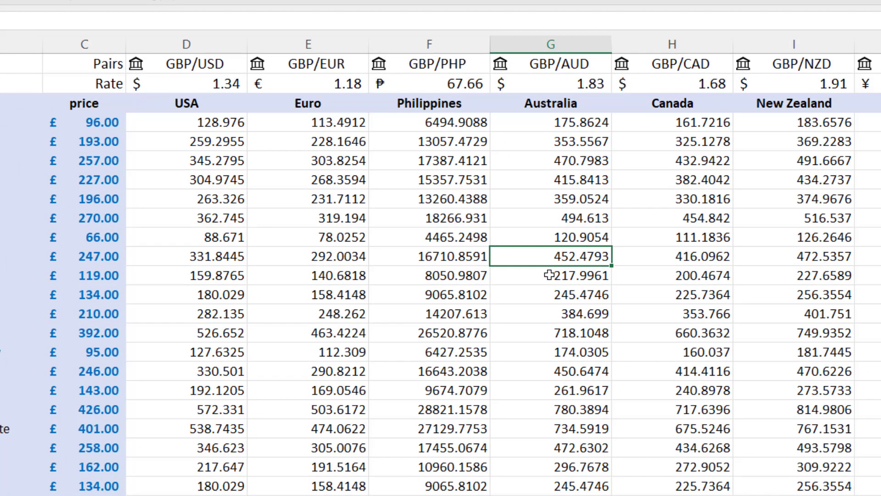
key(F2)
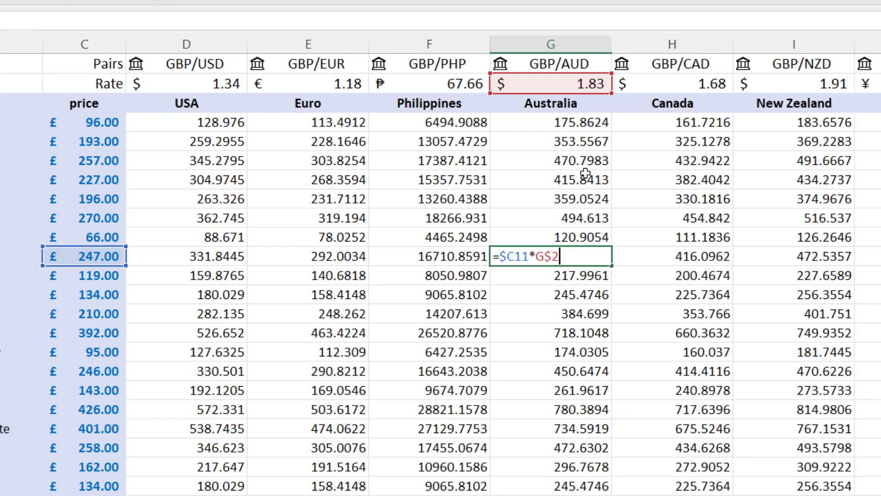
key(Return)
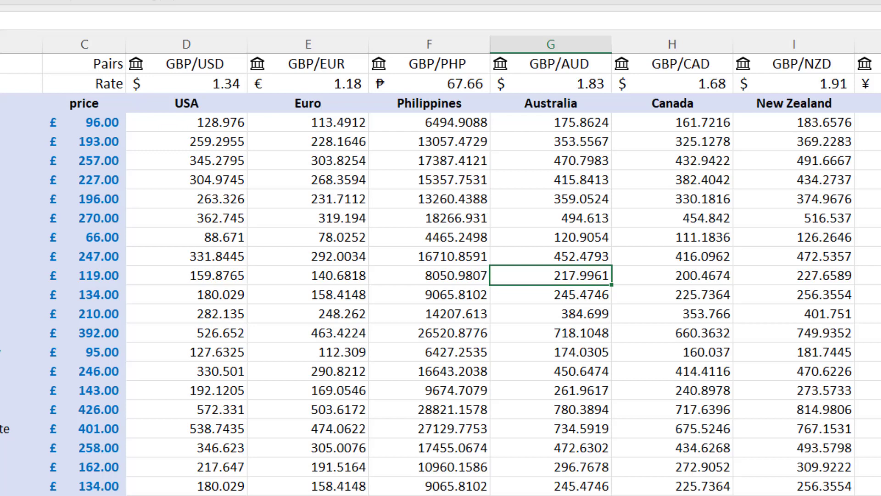
- Undo the fills below row 4 and apply only the row 2 rates' currency formatting to the row 4 conversions, starting at D4
key(ctrl+z)
key(ctrl+z)
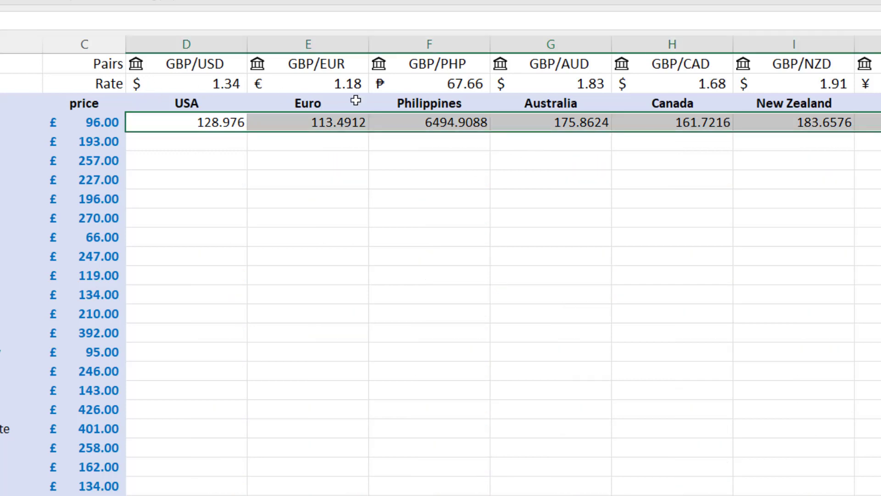
click(173, 83)
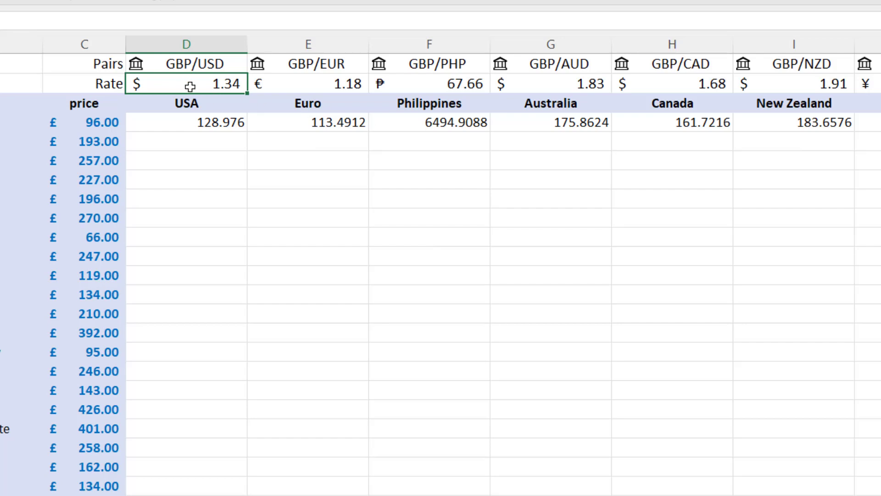
drag(190, 87, 822, 85)
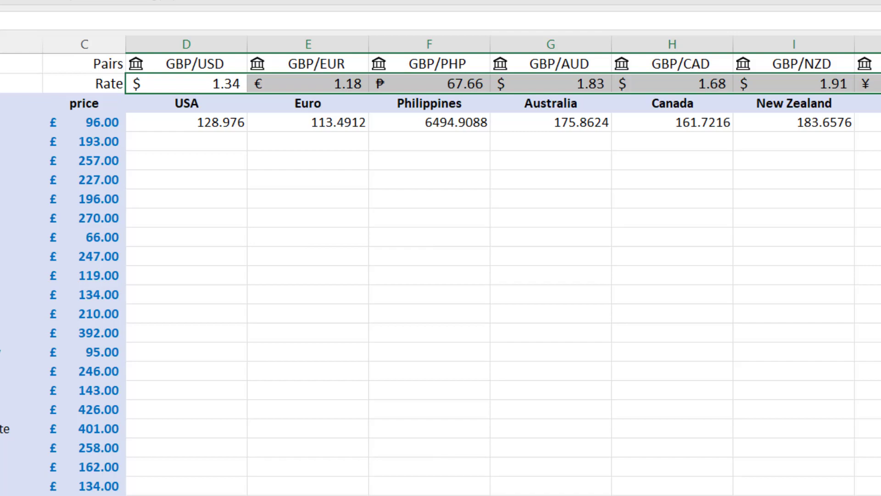
key(ctrl+c)
click(174, 122)
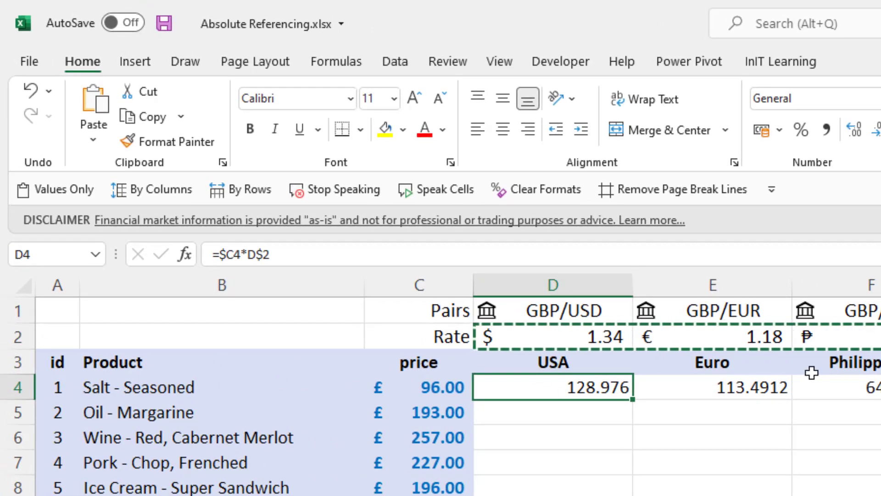
click(90, 141)
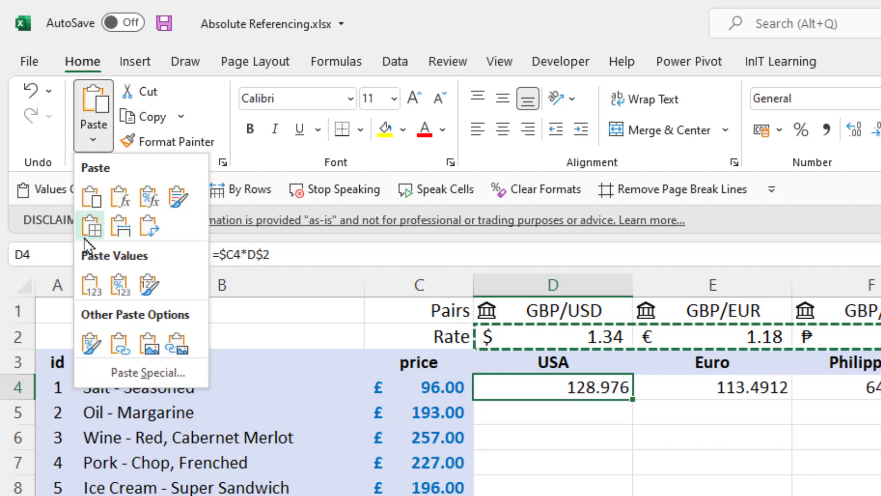
click(91, 347)
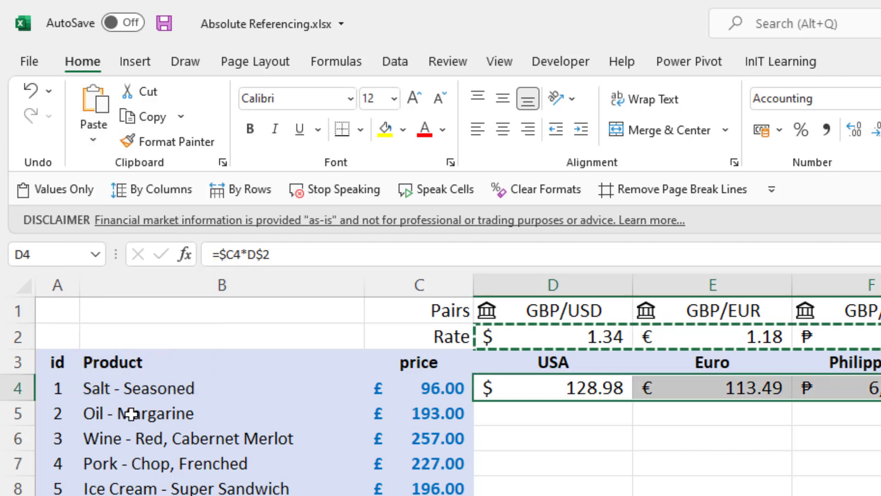
- Inspect the currency formats and formula references of the row 4 conversions from the USA column across to K4
click(610, 383)
click(853, 388)
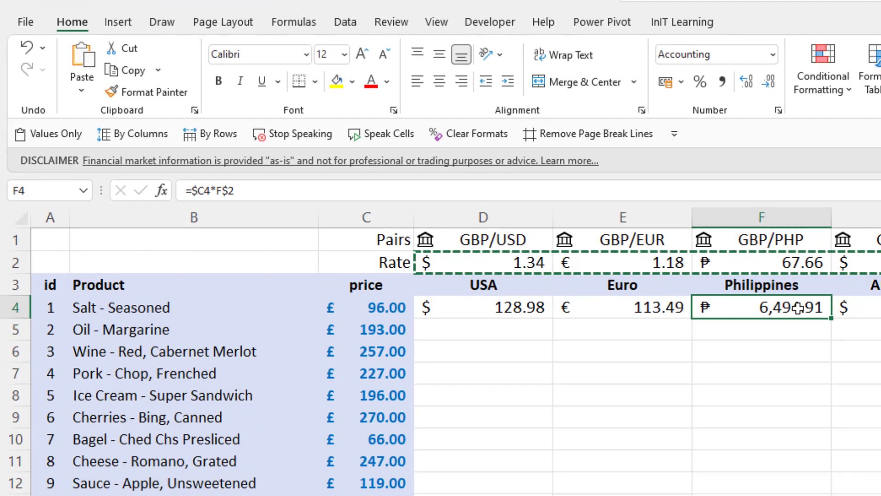
click(652, 135)
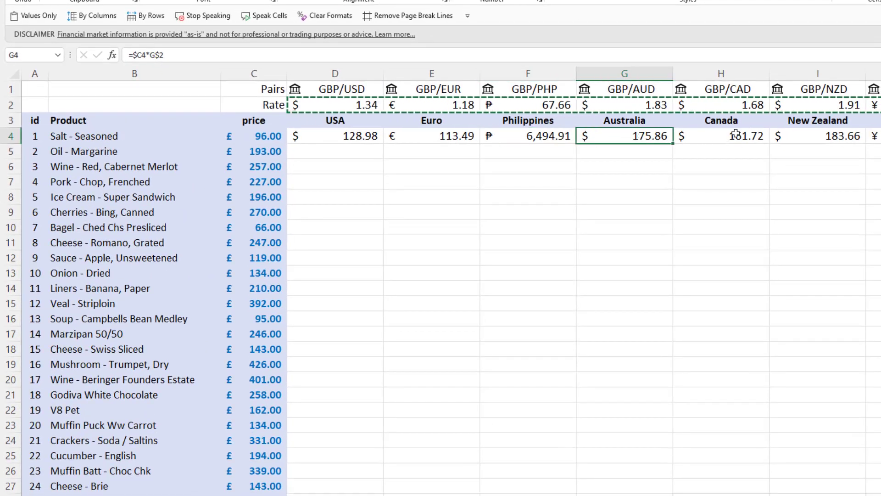
click(734, 134)
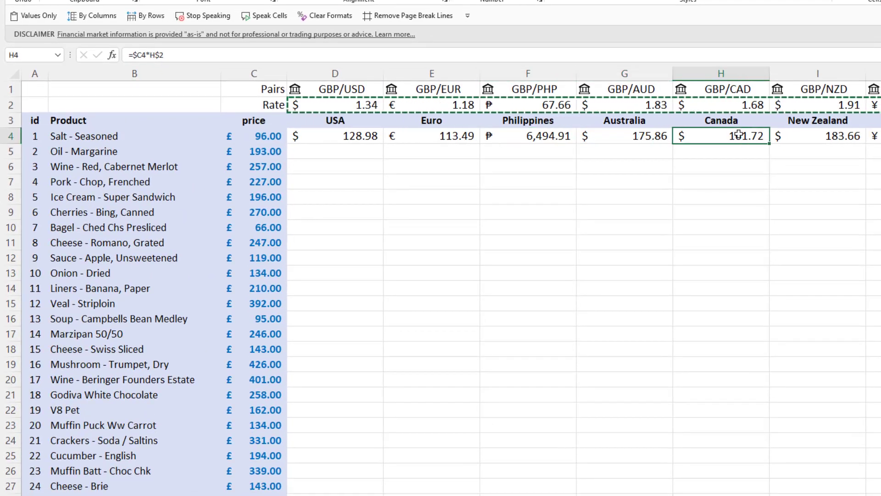
click(808, 137)
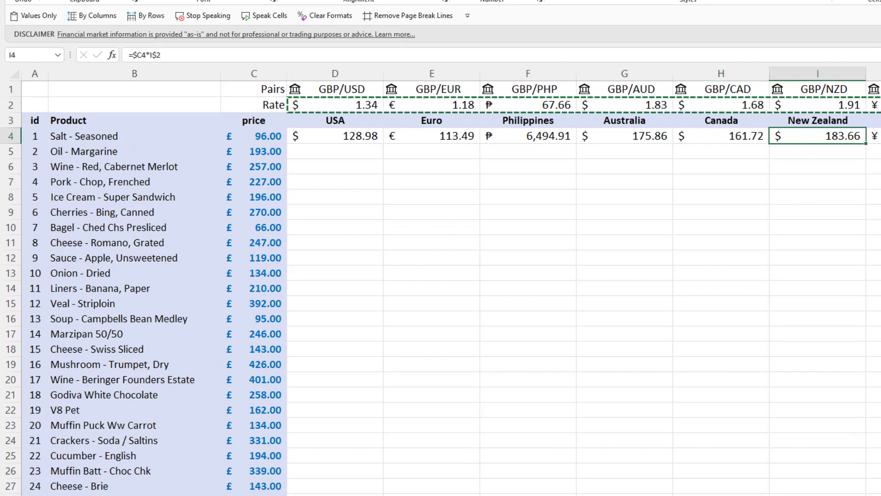
key(Right)
key(Right)
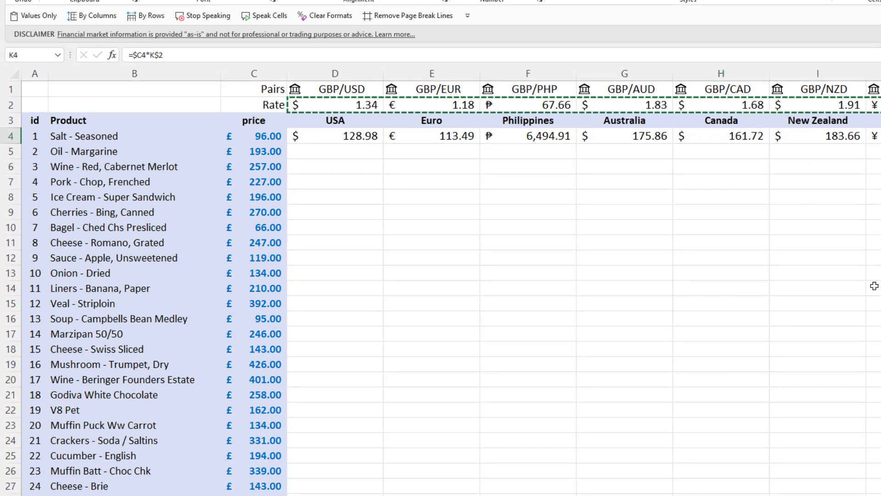
- Fill the formatted row 4 formulas from D4 onward down all product rows and inspect the references in the Philippines column at F14
drag(361, 137, 878, 136)
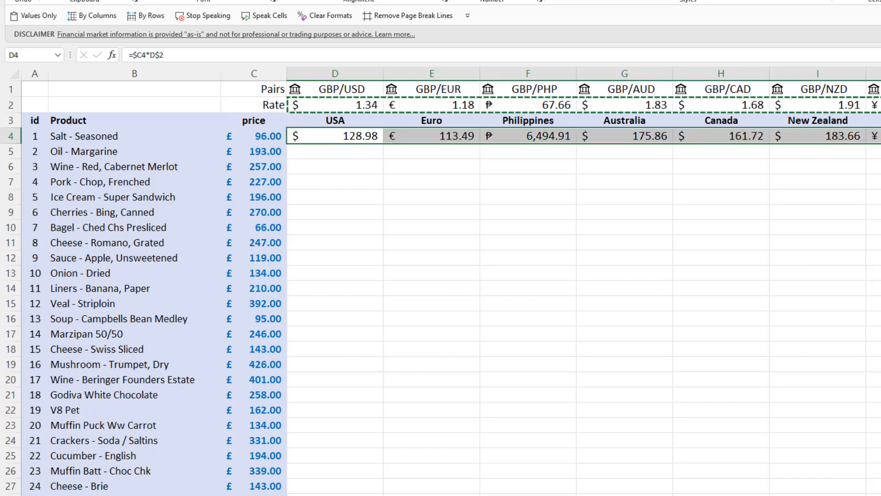
double_click(879, 143)
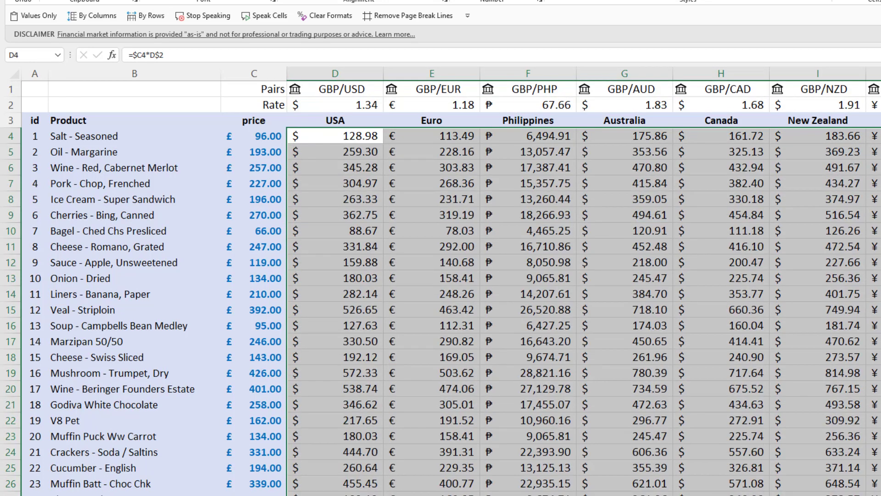
drag(517, 272, 520, 268)
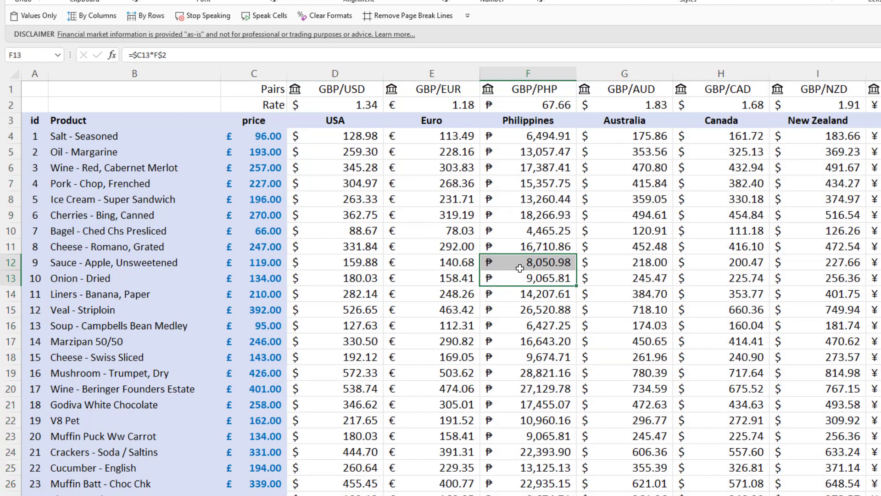
key(Down)
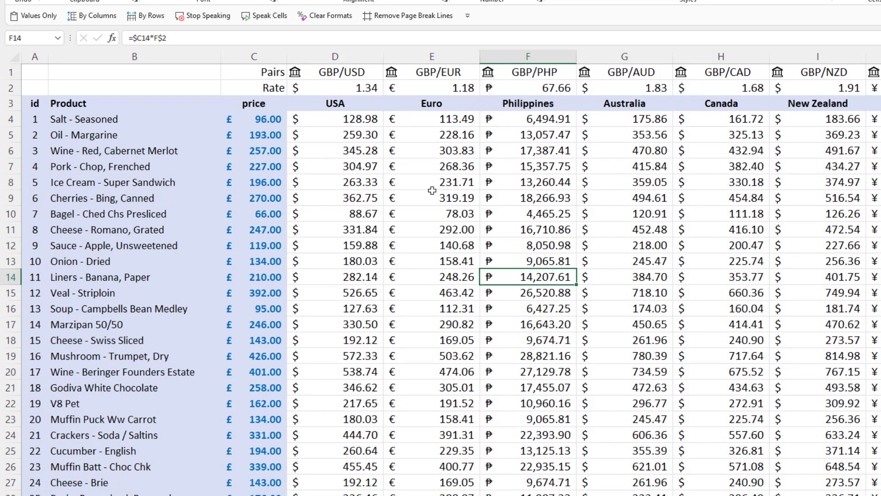